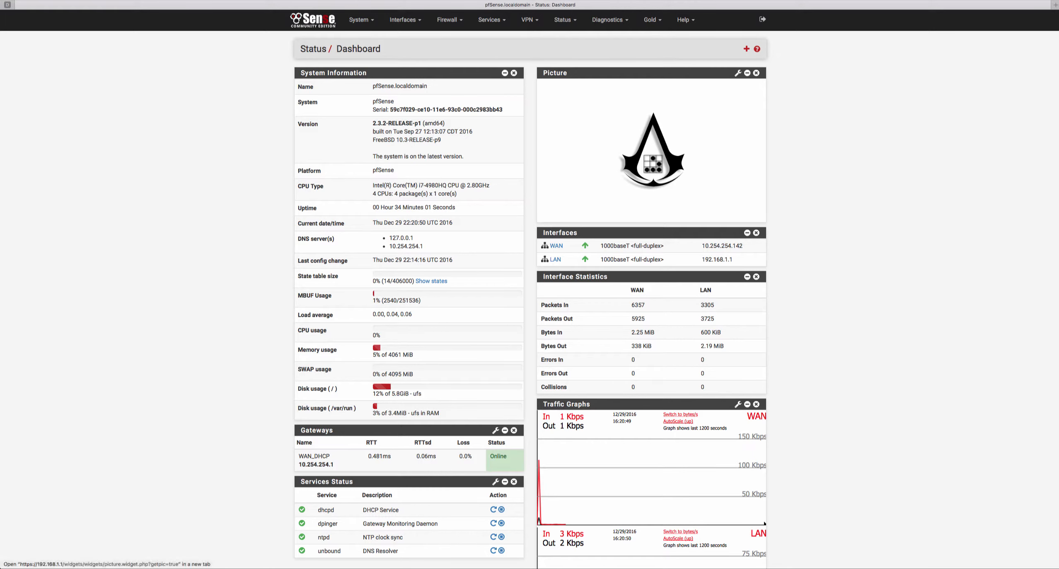
# Step: Open the DHCP server settings for the LAN interface and start a new static mapping
pyautogui.click(491, 20)
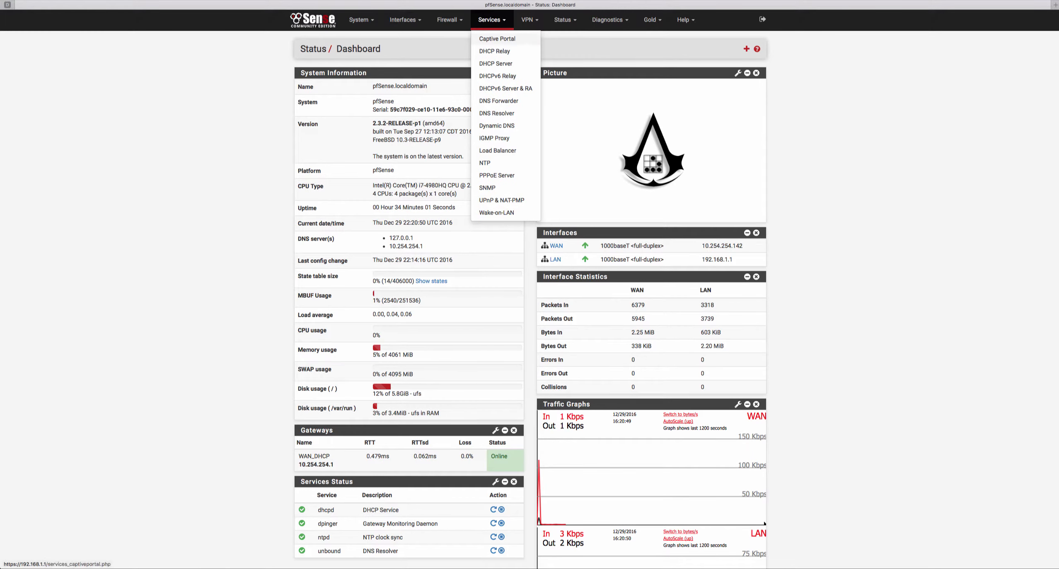
pyautogui.click(496, 63)
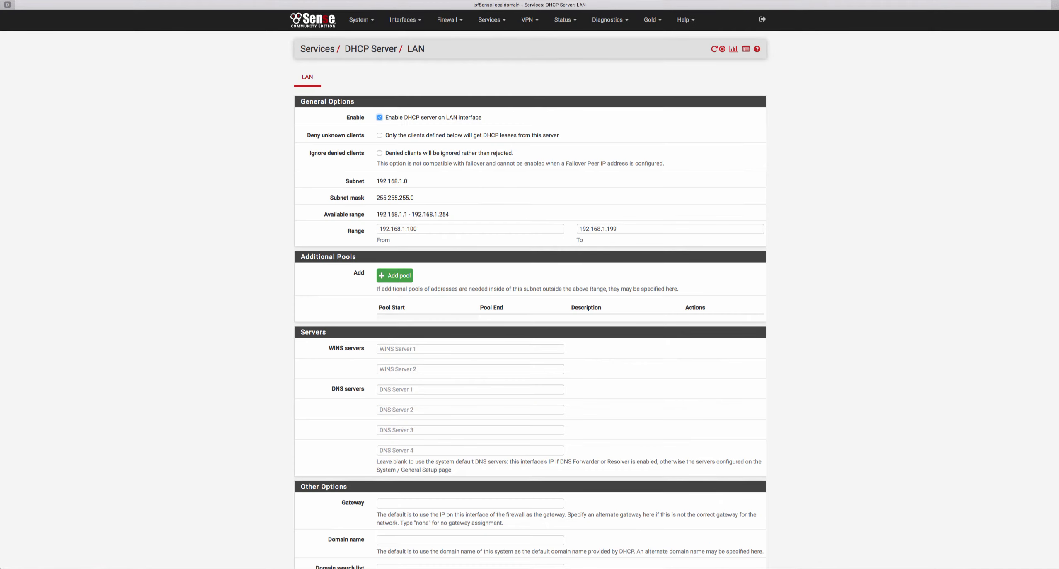
pyautogui.scroll(-2, 496, 63)
pyautogui.scroll(-10, 530, 290)
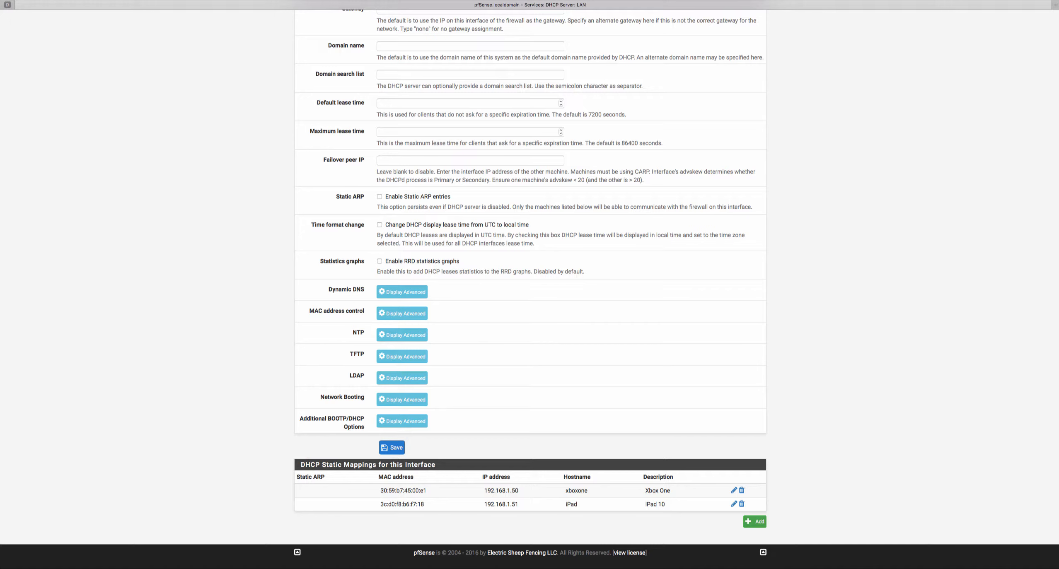
pyautogui.click(754, 521)
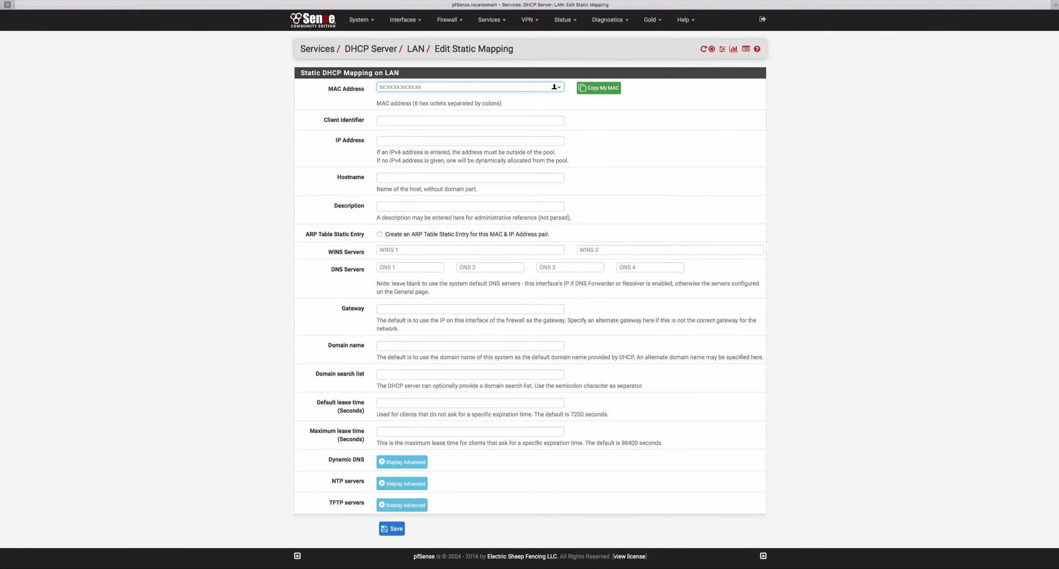
# Step: Fill in the mapping with MAC address 1c:ba:8c:ef:6a:0f, IP address 192.168.1.52, hostname NintendoDS and description Nintendo DS
pyautogui.write('1c:ba:8c:ef:6a:0f')
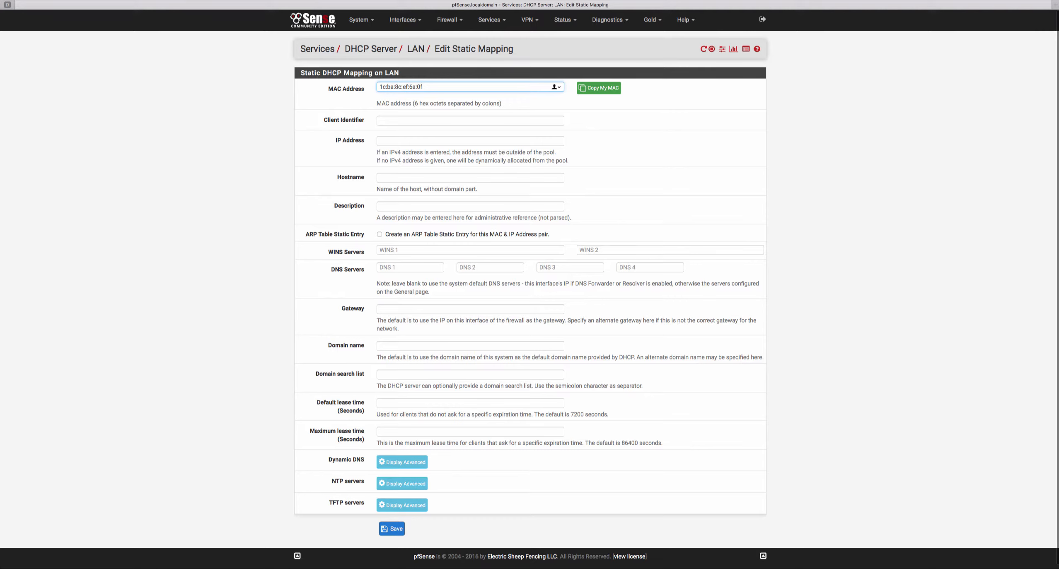
pyautogui.click(415, 141)
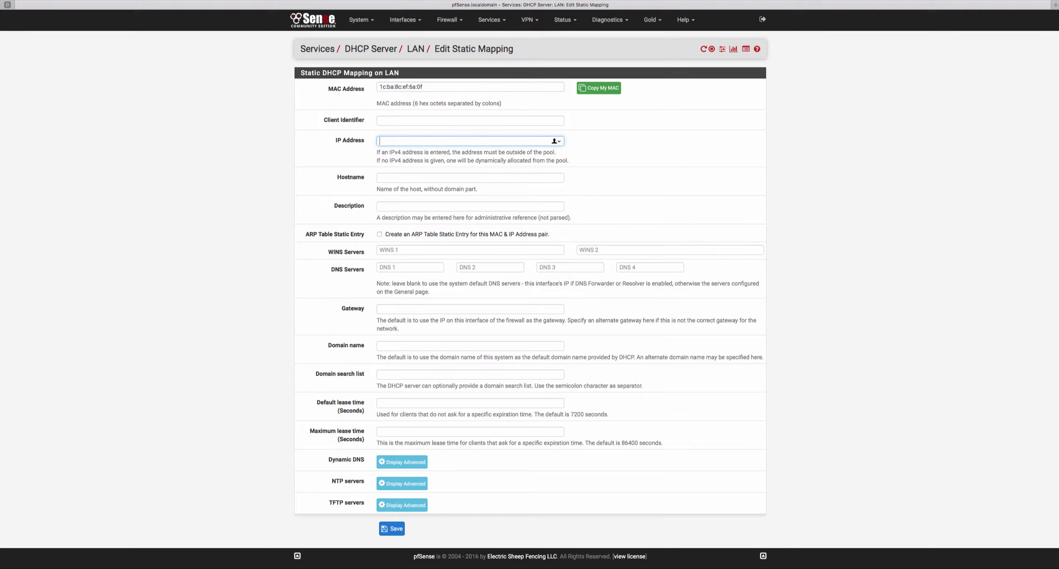
pyautogui.write('192.168.1.52')
pyautogui.press('Tab')
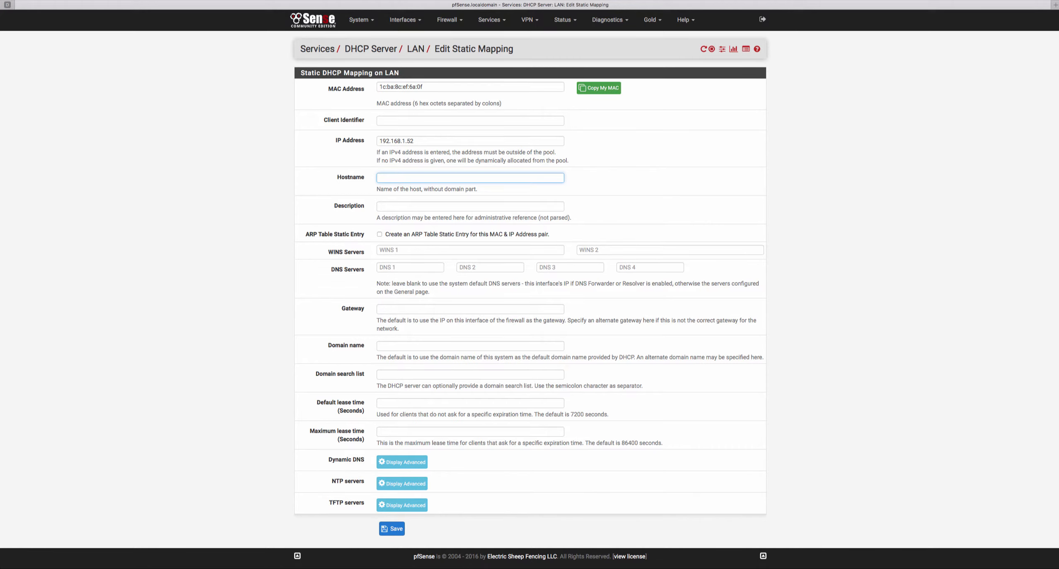
pyautogui.write('NintendoDSNintendo DS')
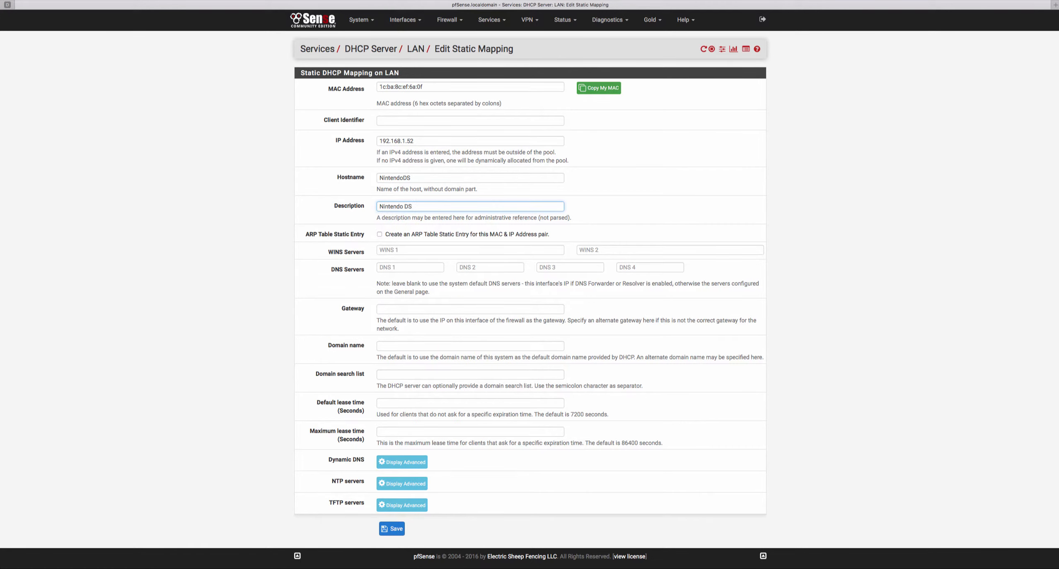
# Step: Save the static mapping and apply the DHCP server changes
pyautogui.scroll(-1, 529, 315)
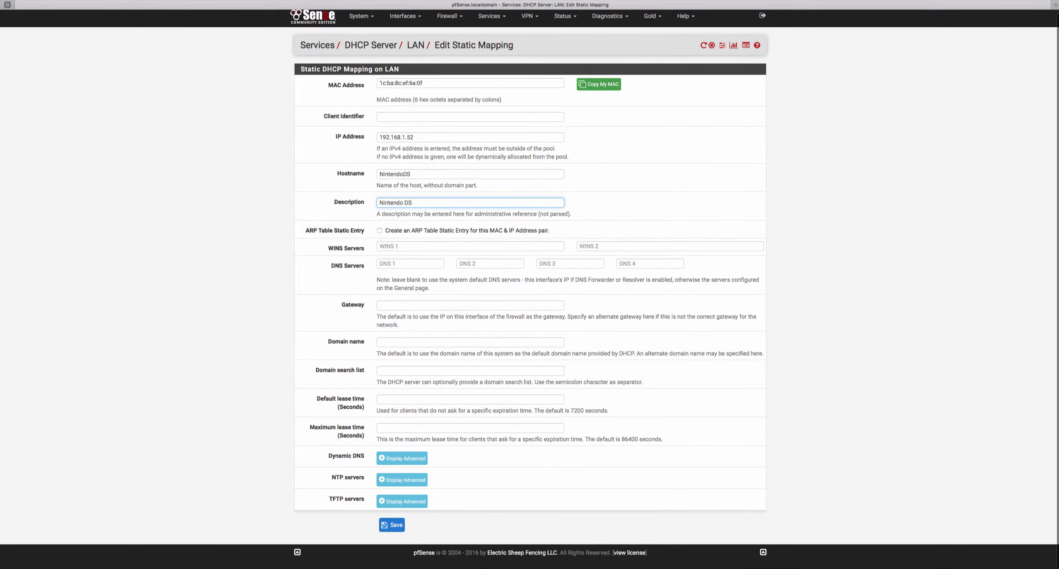
pyautogui.click(391, 525)
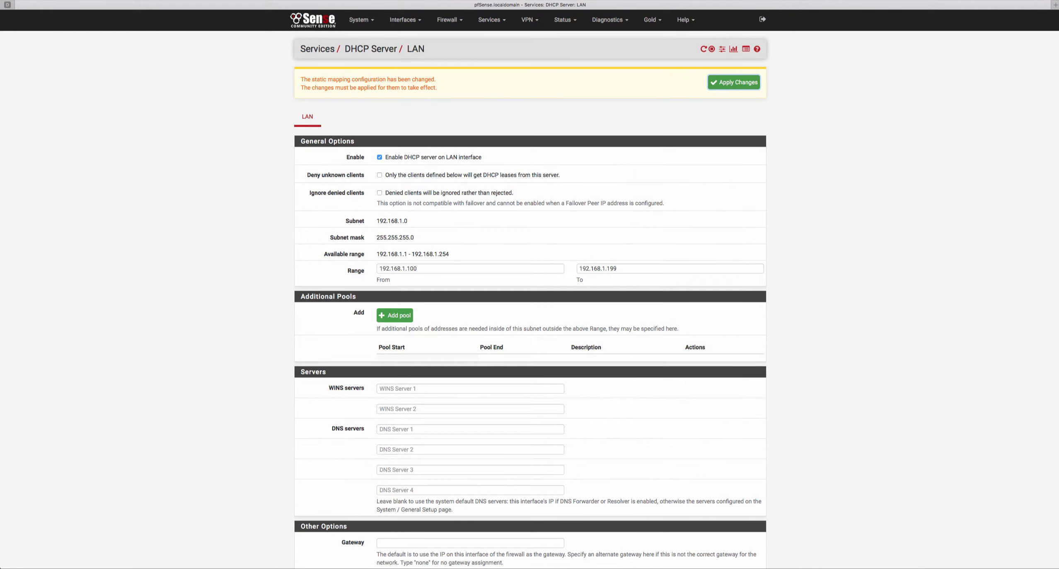
pyautogui.click(733, 82)
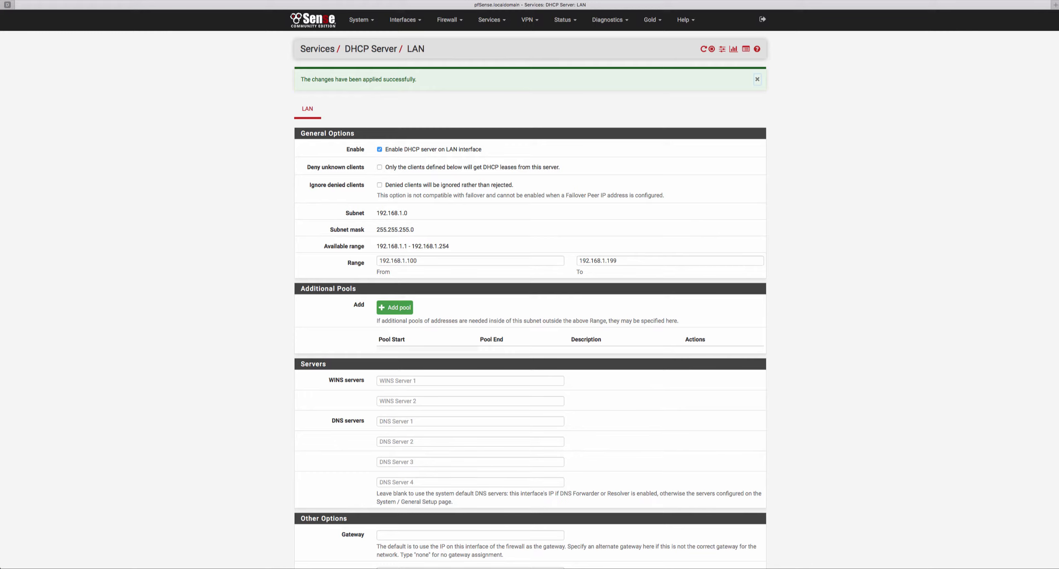
# Step: Review the LAN interface's static mappings list and the DHCP address range
pyautogui.scroll(-10, 530, 285)
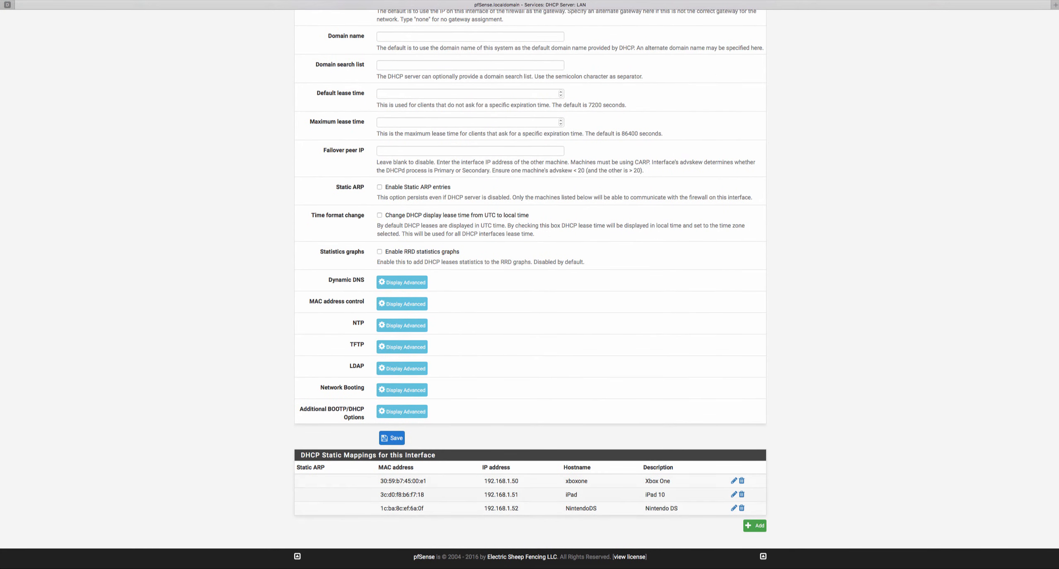
pyautogui.scroll(10, 529, 285)
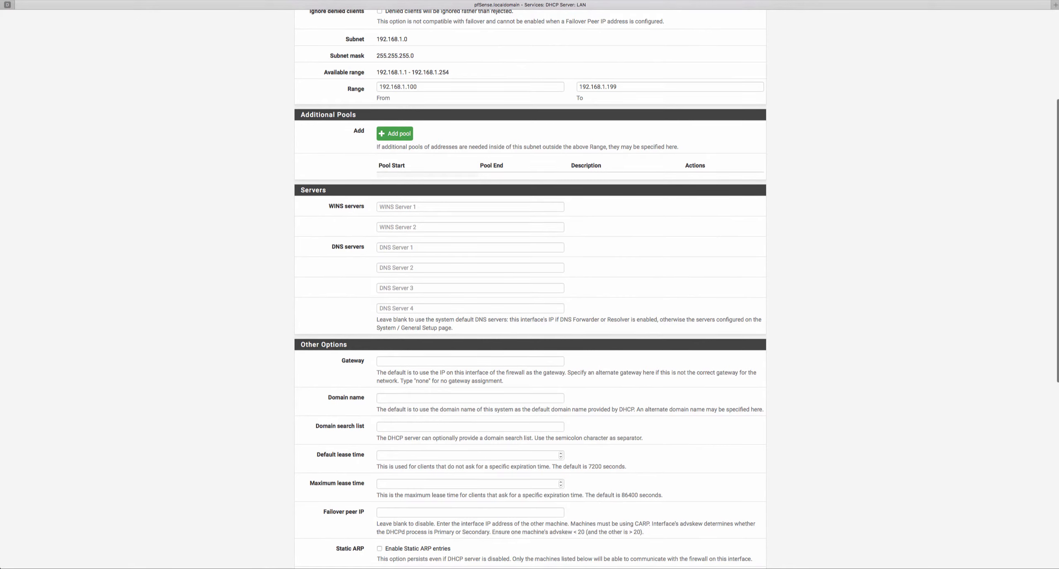
pyautogui.scroll(-10, 529, 284)
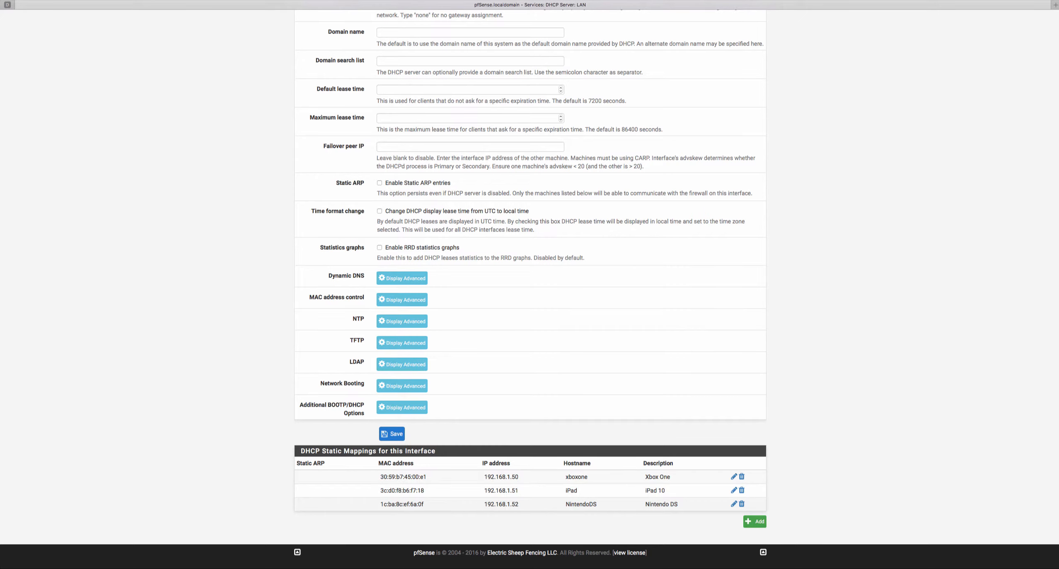
pyautogui.scroll(15, 529, 285)
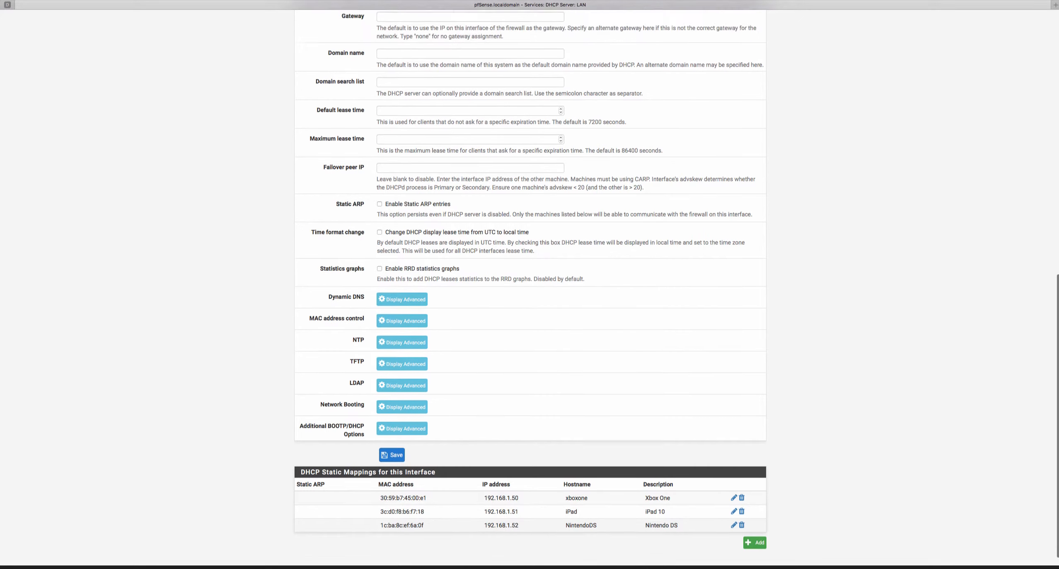
pyautogui.scroll(2, 530, 285)
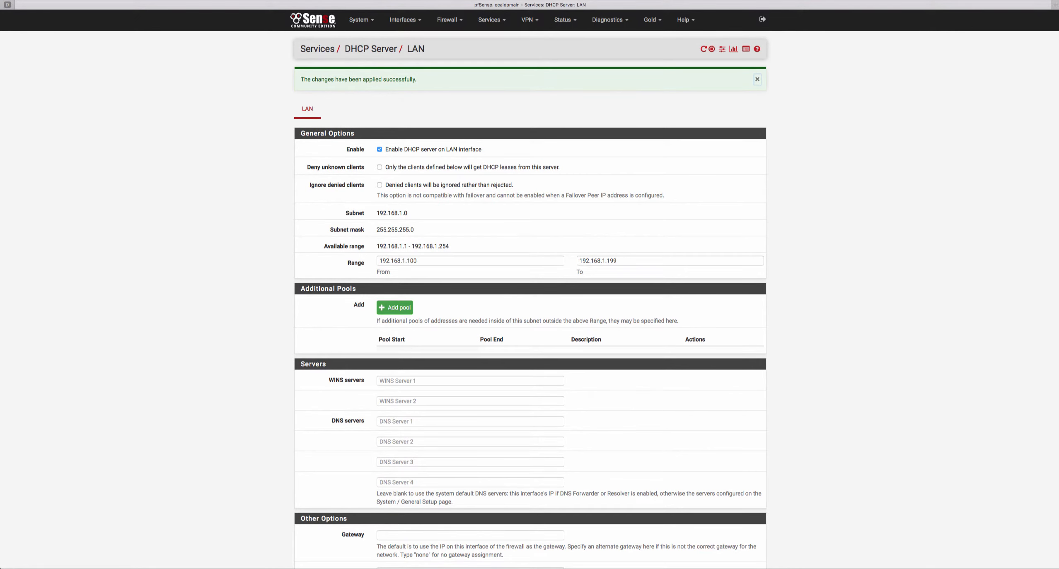
# Step: Open the firewall IP aliases and start a new alias
pyautogui.click(449, 19)
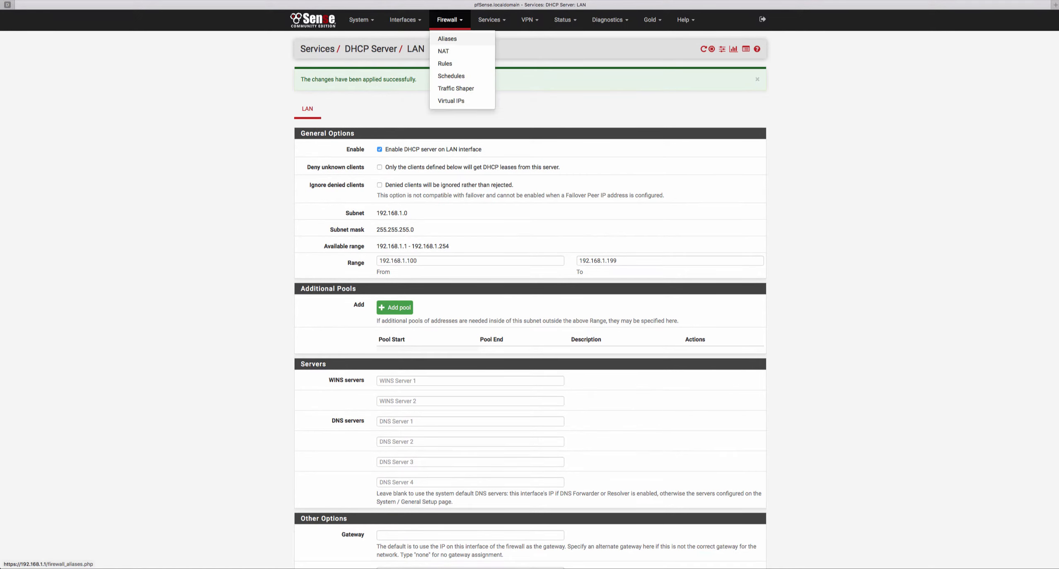
pyautogui.click(447, 39)
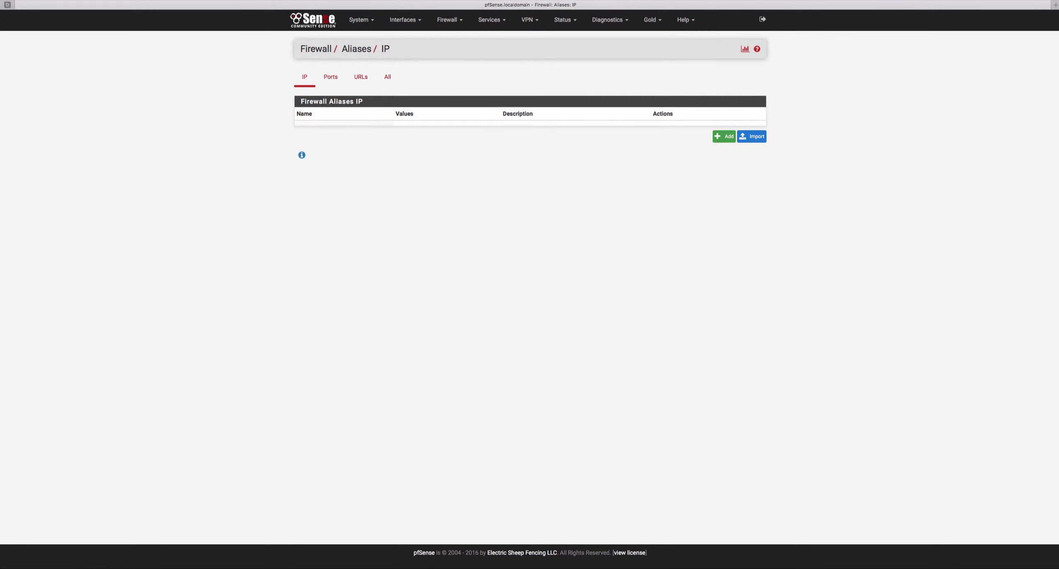
pyautogui.click(724, 136)
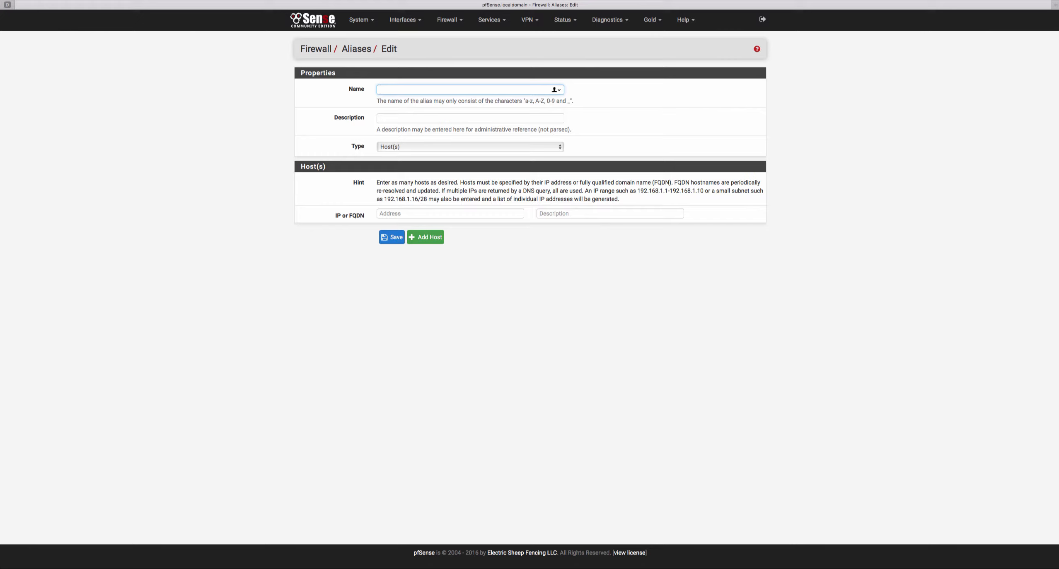
pyautogui.write('home')
pyautogui.press('BackSpace')
pyautogui.press('BackSpace')
pyautogui.press('BackSpace')
pyautogui.press('BackSpace')
# Step: Name the alias Restricted_Devices and describe it as "Devices with restricted usage of the network."
pyautogui.write('Restricted')
pyautogui.write('_users')
pyautogui.press('BackSpace')
pyautogui.press('BackSpace')
pyautogui.press('BackSpace')
pyautogui.press('BackSpace')
pyautogui.press('BackSpace')
pyautogui.write('Devices')
pyautogui.press('Tab')
pyautogui.write('Devic')
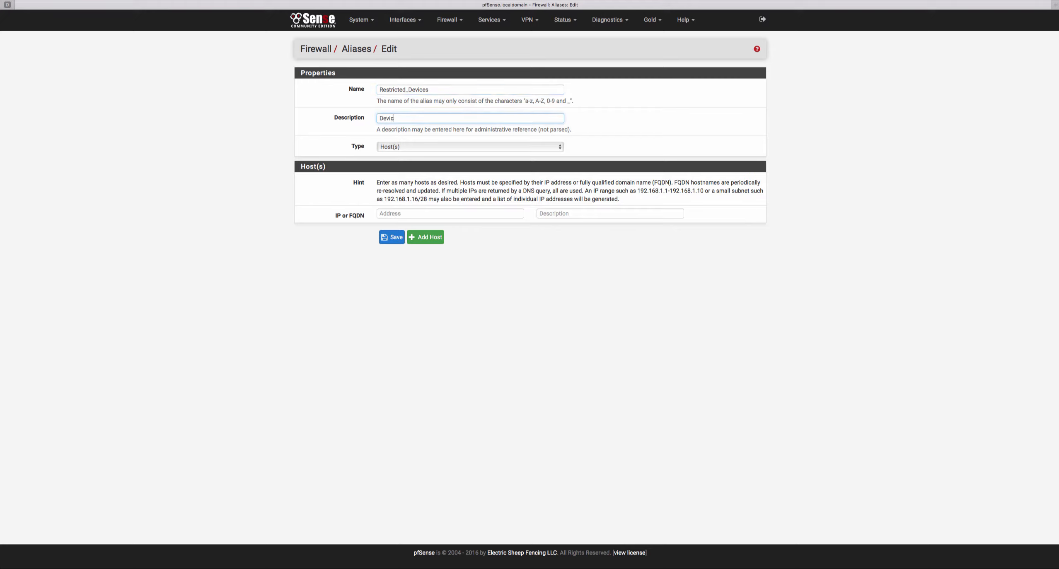
pyautogui.write('es with restricted usage of the network.')
pyautogui.press('Tab')
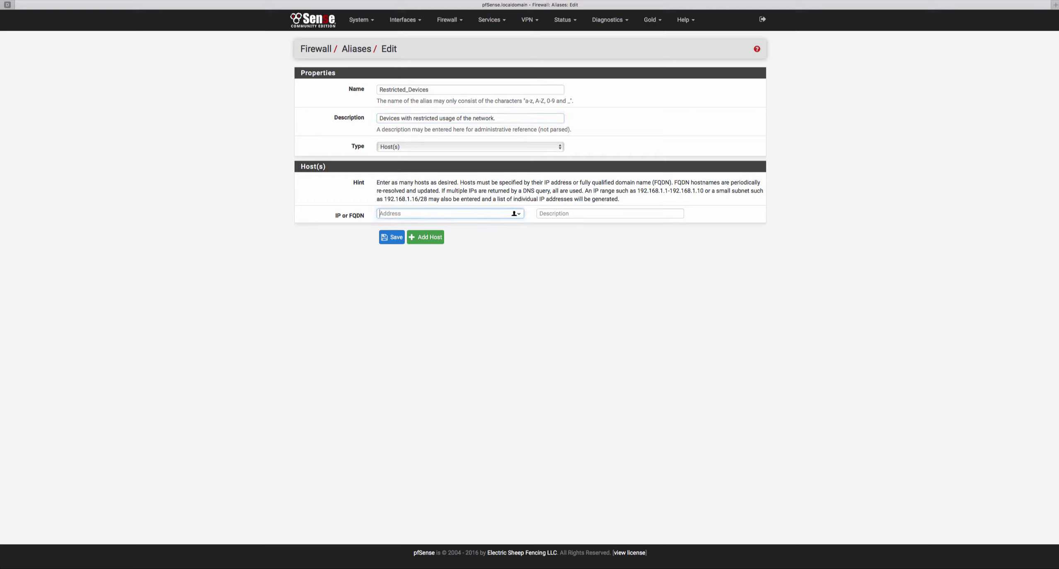
# Step: Enter 192.168.1.50 as the alias's first host with the description XboxOne
pyautogui.write('192.168.1.50')
pyautogui.press('Tab')
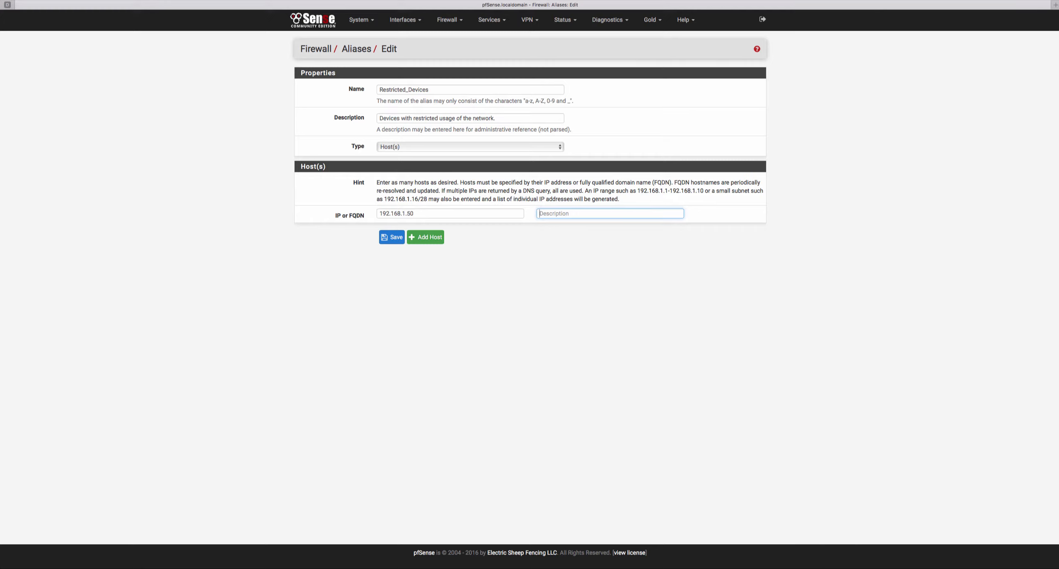
pyautogui.write('XboxOne')
# Step: Add a second host to the alias with address 192.168.1.51 and description iPad
pyautogui.click(425, 237)
pyautogui.write('192.1')
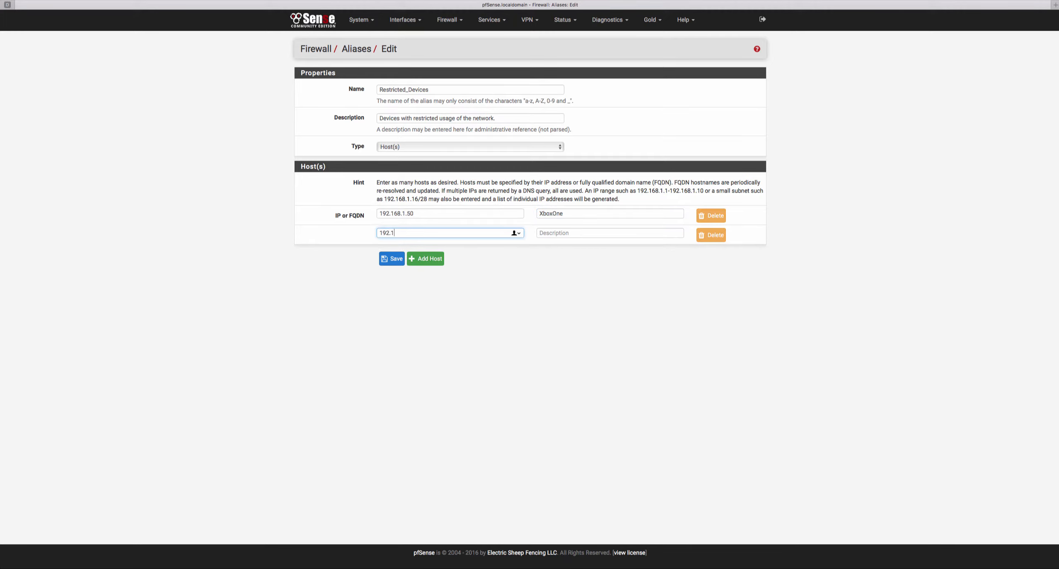
pyautogui.write('68.1.51')
pyautogui.press('Tab')
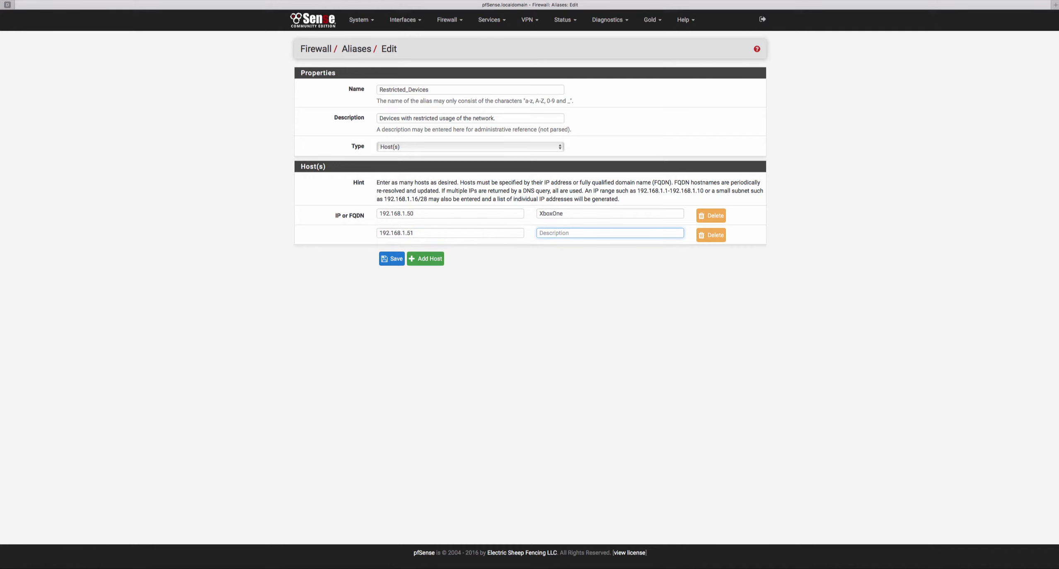
pyautogui.write('IPad')
# Step: Add a third host with address 192.168.1.52 and description NintendoDS, and save the alias
pyautogui.click(426, 259)
pyautogui.click(427, 252)
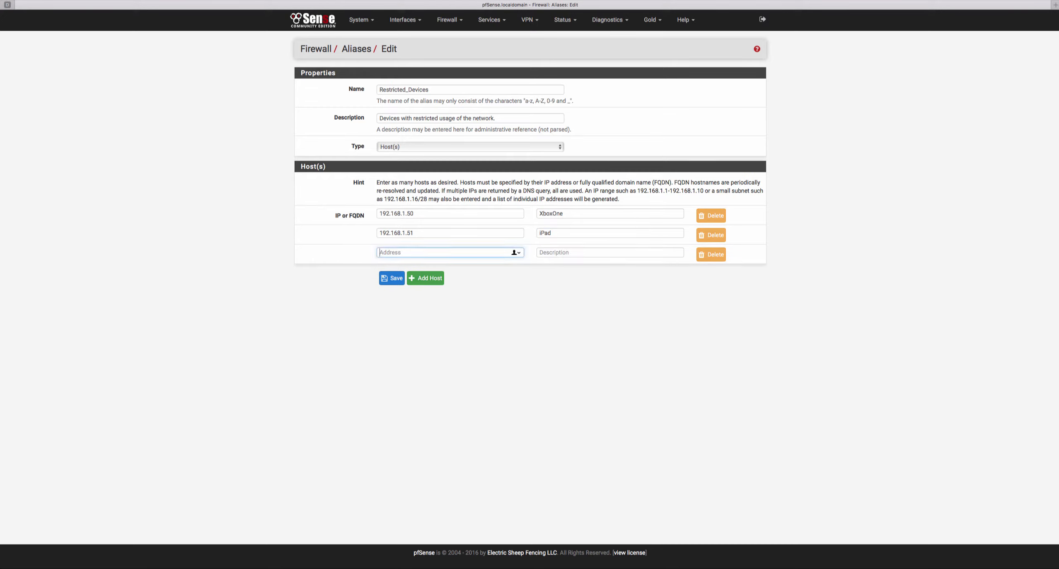
pyautogui.write('192.168.1.52')
pyautogui.press('Tab')
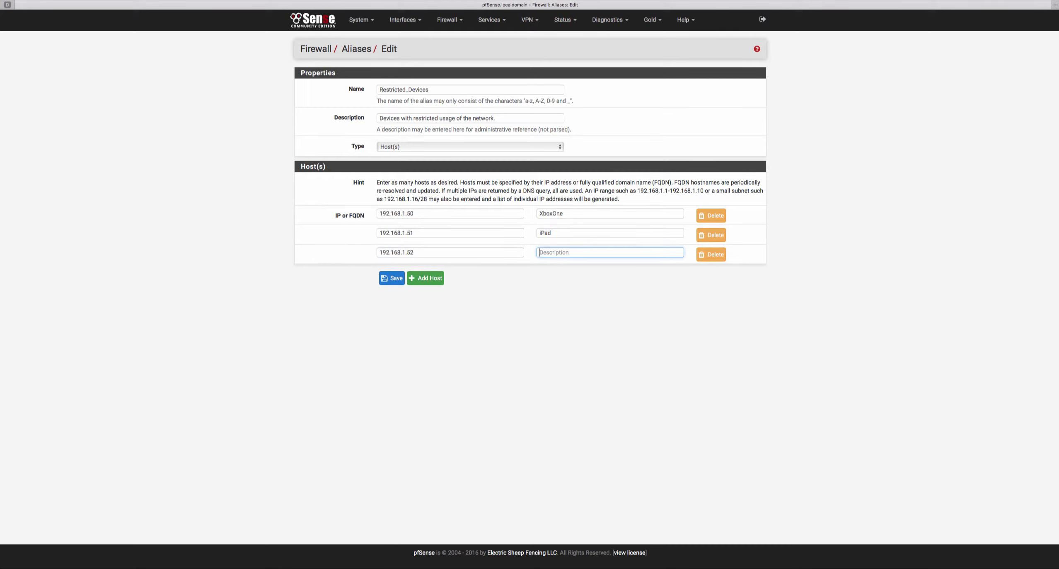
pyautogui.write('NintendoDS')
pyautogui.click(391, 278)
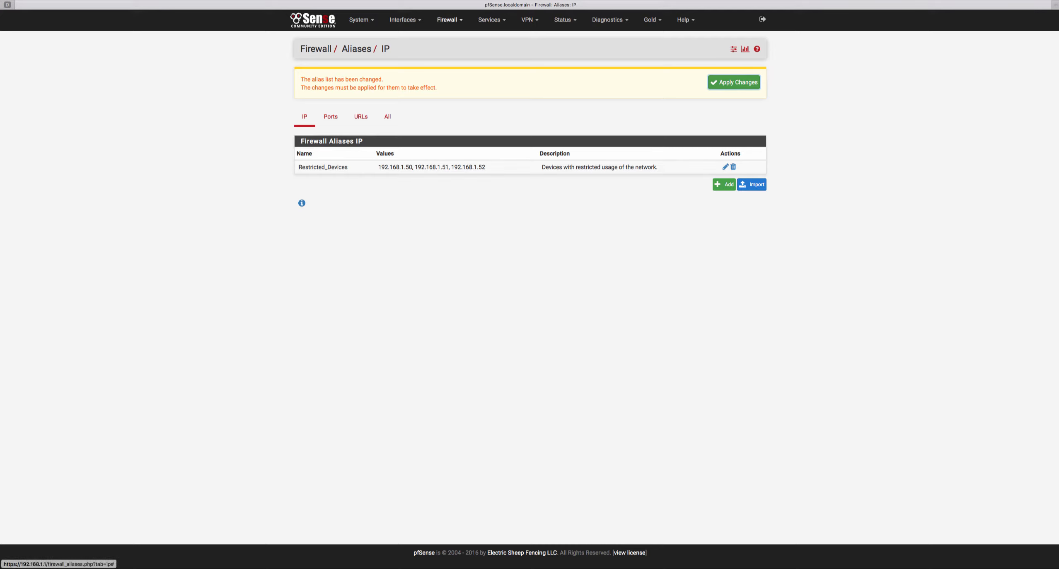
# Step: Open the firewall schedules and start a new schedule
pyautogui.click(449, 20)
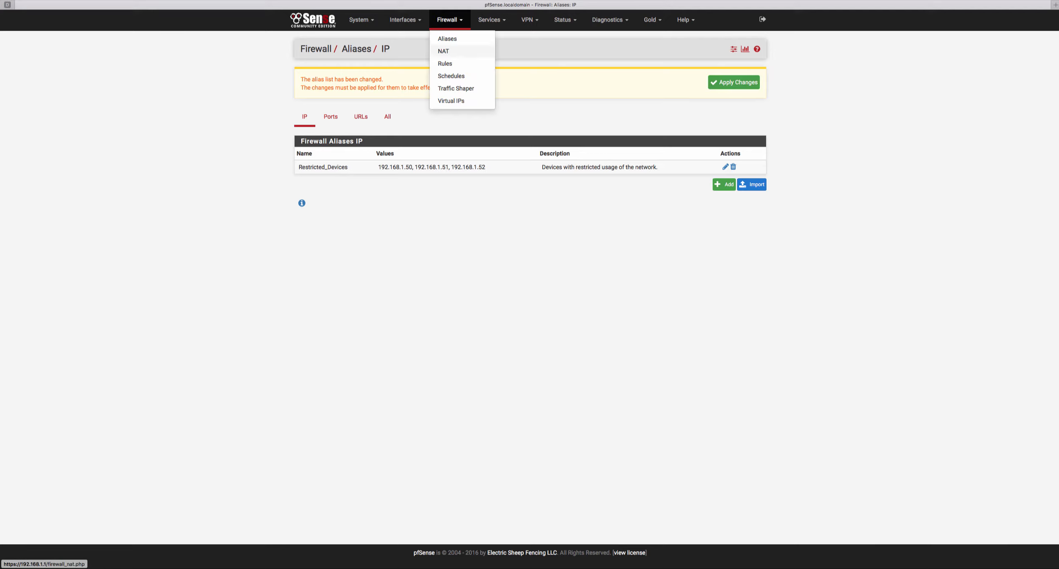
pyautogui.click(451, 76)
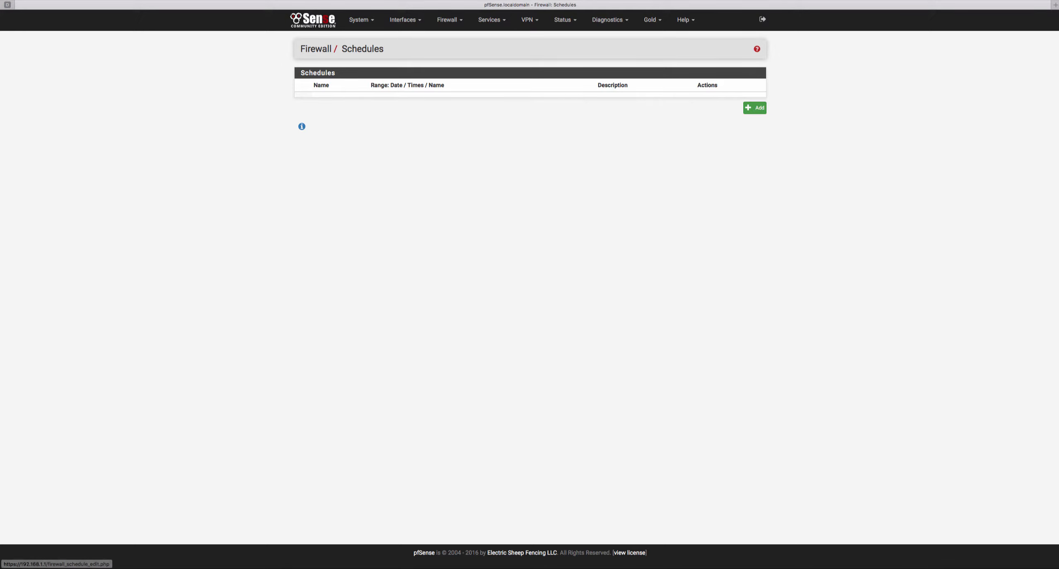
pyautogui.click(754, 108)
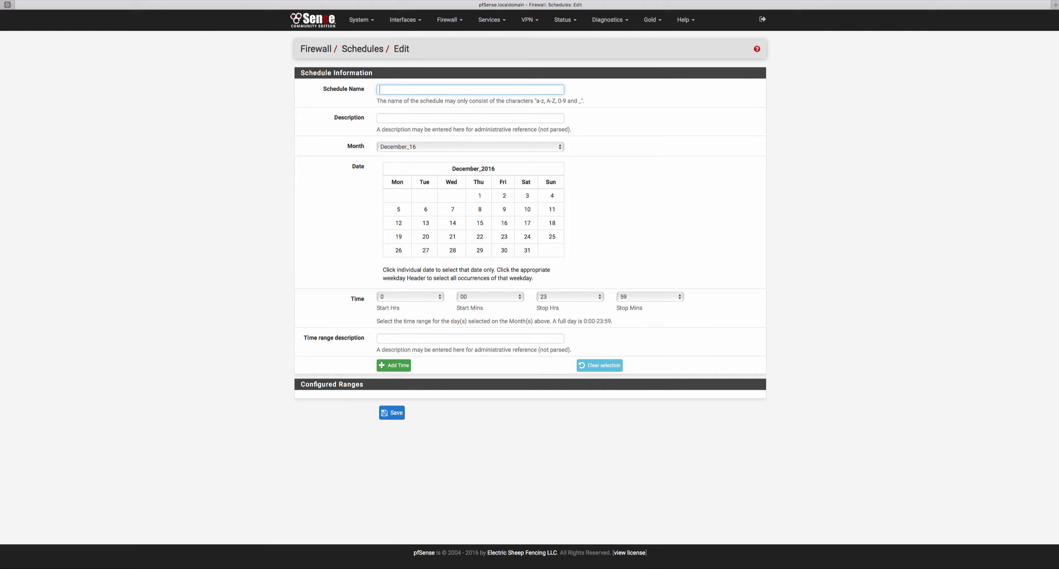
# Step: Name the schedule Allowed_Usage_for_ plus the person's first name, and describe it as the times and days of the week that person can use the Internet
pyautogui.write('T')
pyautogui.press('BackSpace')
pyautogui.write('Allowed_Usage_for_Bobby')
pyautogui.click(380, 118)
pyautogui.write('Time')
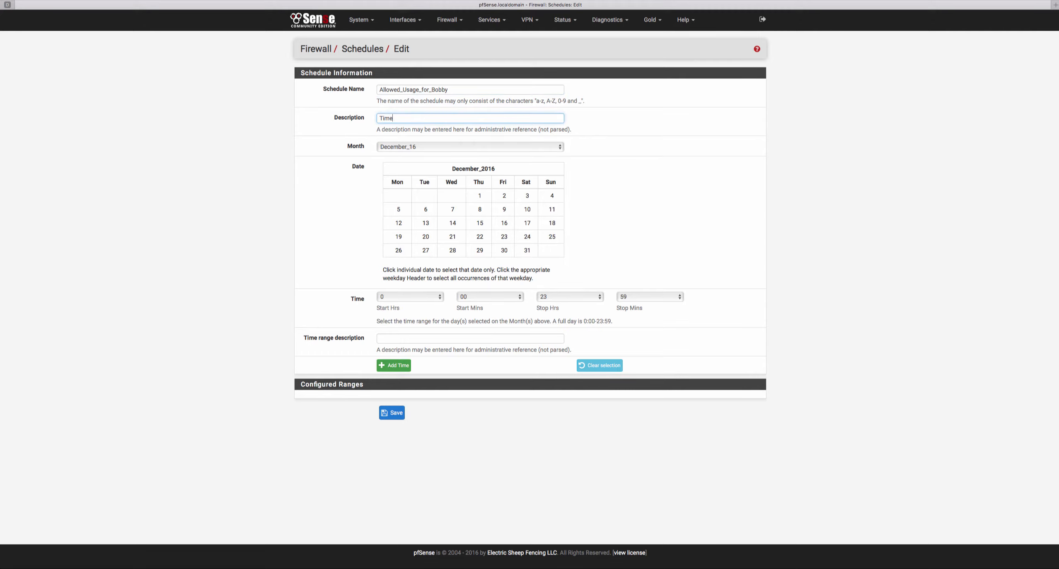
pyautogui.write('s and Days of the Week that Bobby can use the Internet.')
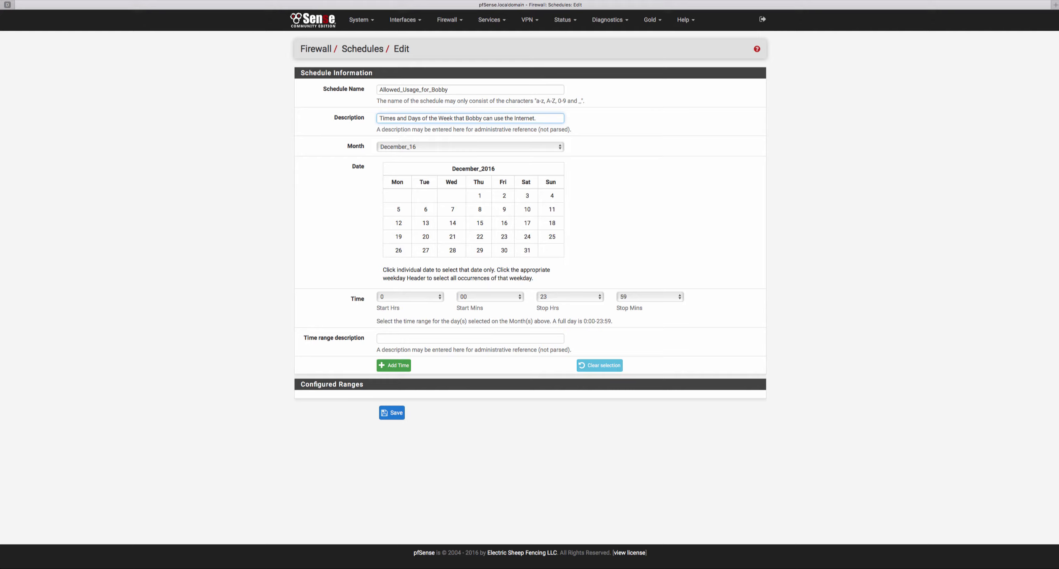
# Step: Add a time range from 0:00 to 23:59 covering every Friday, Saturday and Sunday to the schedule
pyautogui.click(502, 181)
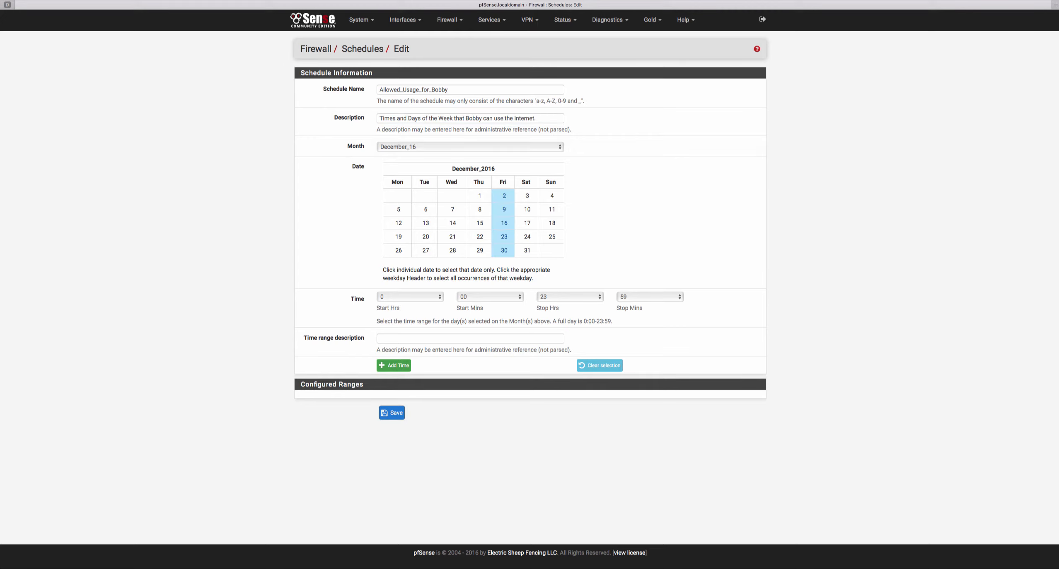
pyautogui.click(526, 182)
pyautogui.click(550, 182)
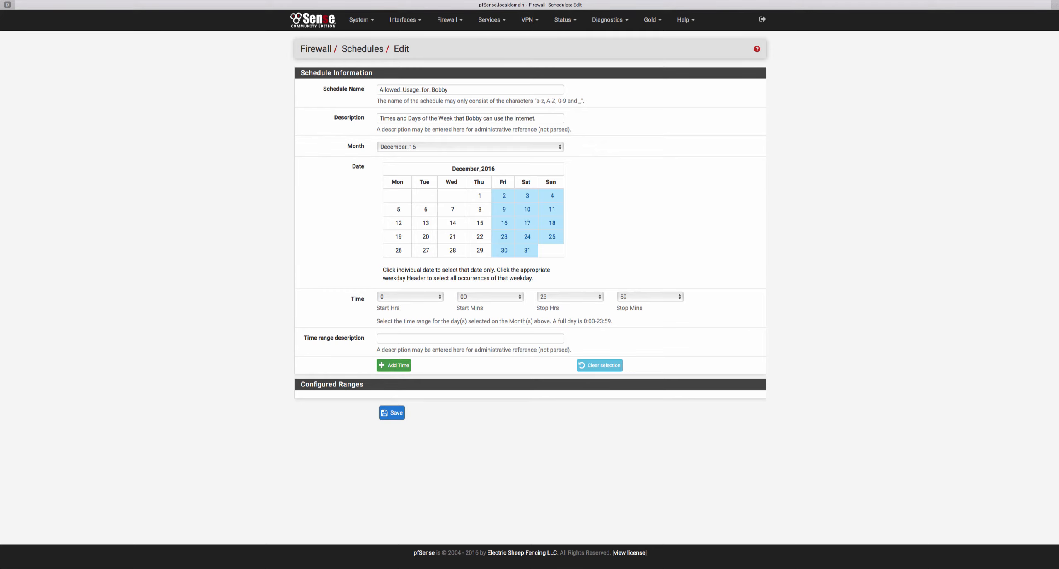
pyautogui.click(393, 365)
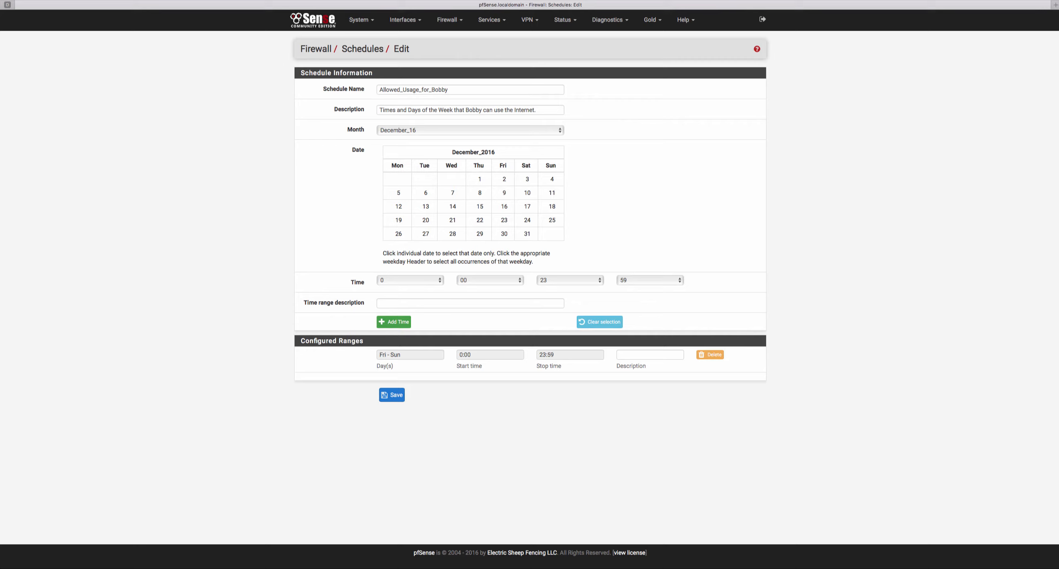
# Step: Select December 20 to 24 and December 26 to 31, 2016 in the schedule's calendar
pyautogui.click(424, 220)
pyautogui.keyDown('shift'); pyautogui.click(528, 234); pyautogui.keyUp('shift')
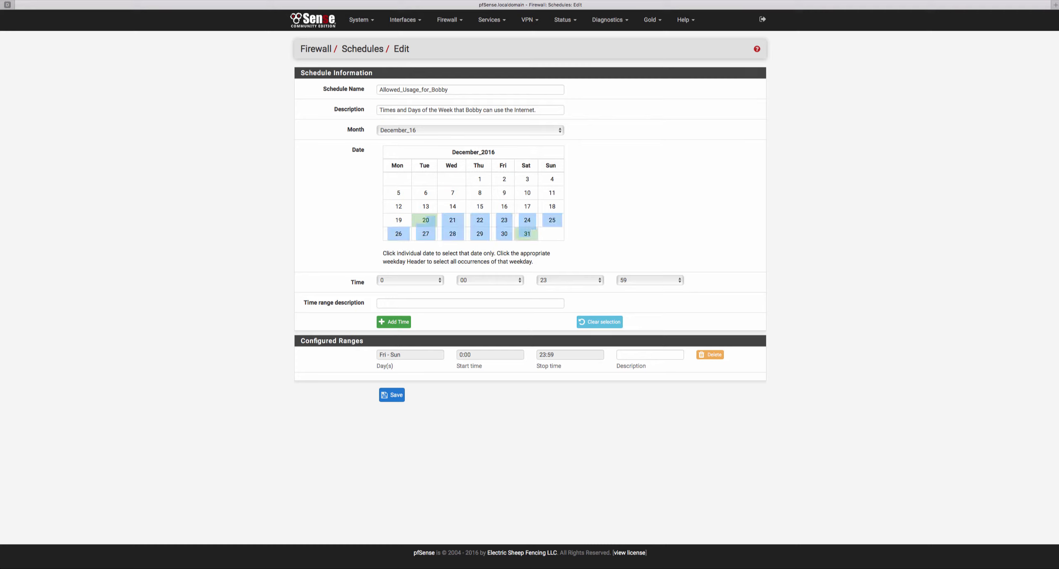
pyautogui.click(479, 221)
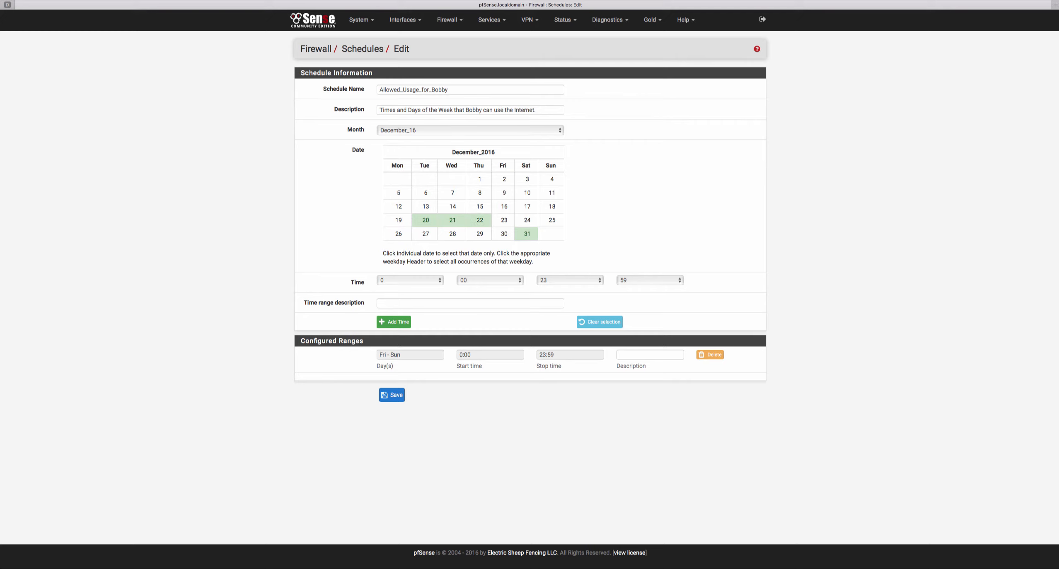
pyautogui.click(504, 220)
pyautogui.click(526, 221)
pyautogui.click(503, 234)
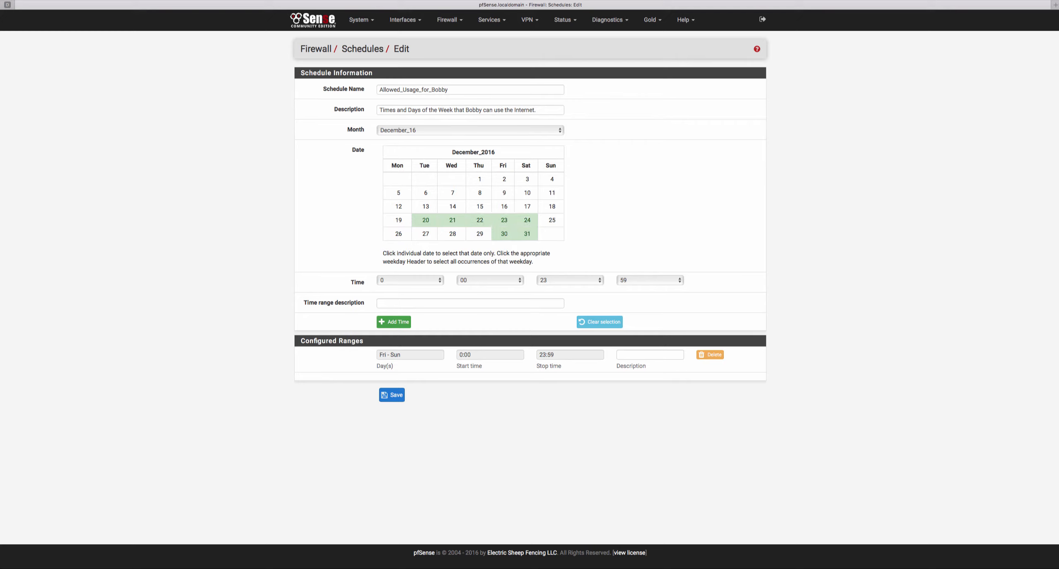
pyautogui.click(479, 233)
pyautogui.click(453, 233)
pyautogui.click(425, 234)
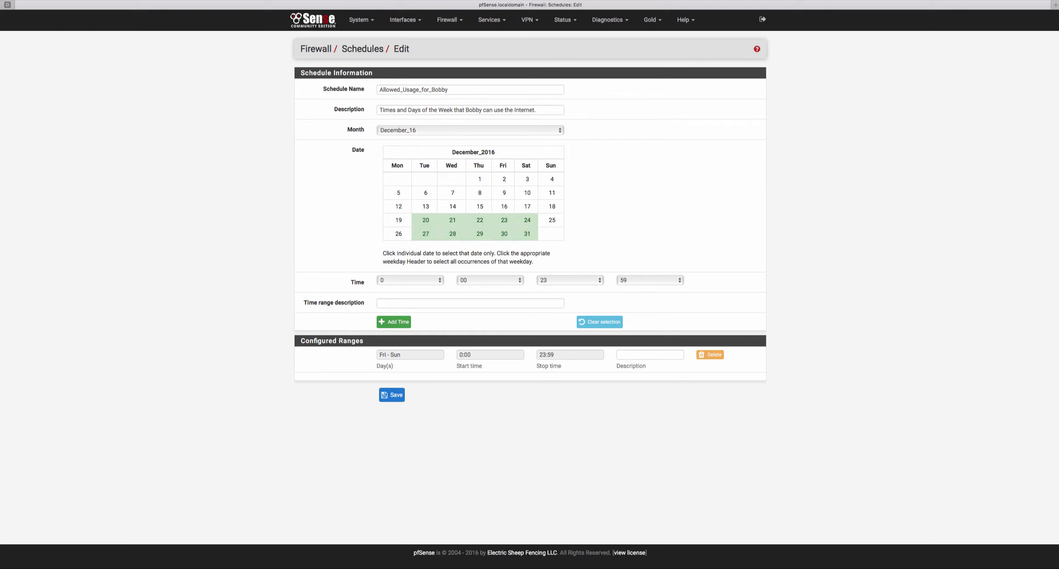
pyautogui.click(398, 234)
# Step: Describe the selected dates as Holiday Break and add them to the schedule as a 0:00 to 23:59 time range
pyautogui.click(470, 304)
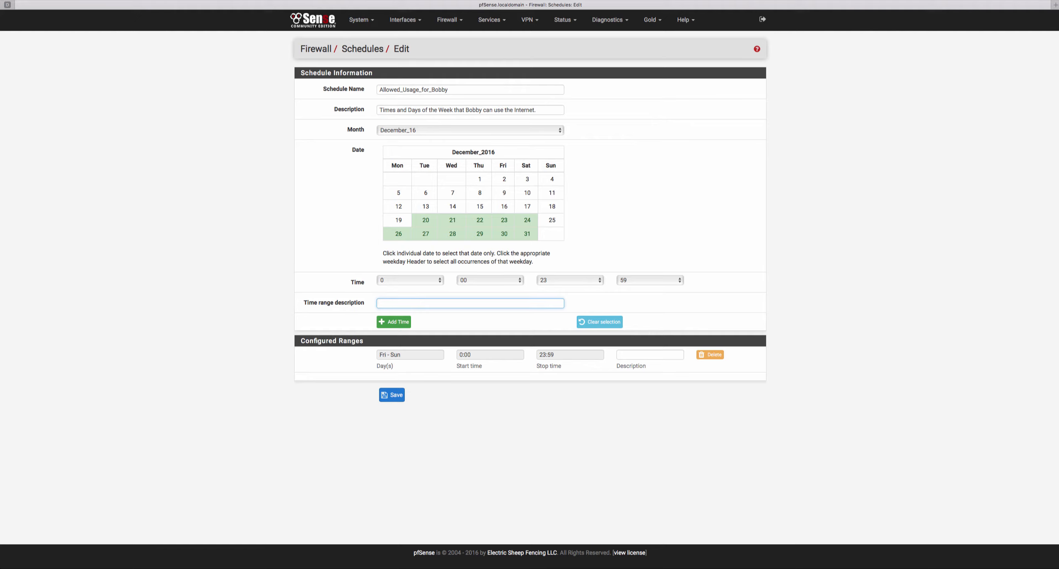
pyautogui.write('Holiday Break')
pyautogui.click(394, 322)
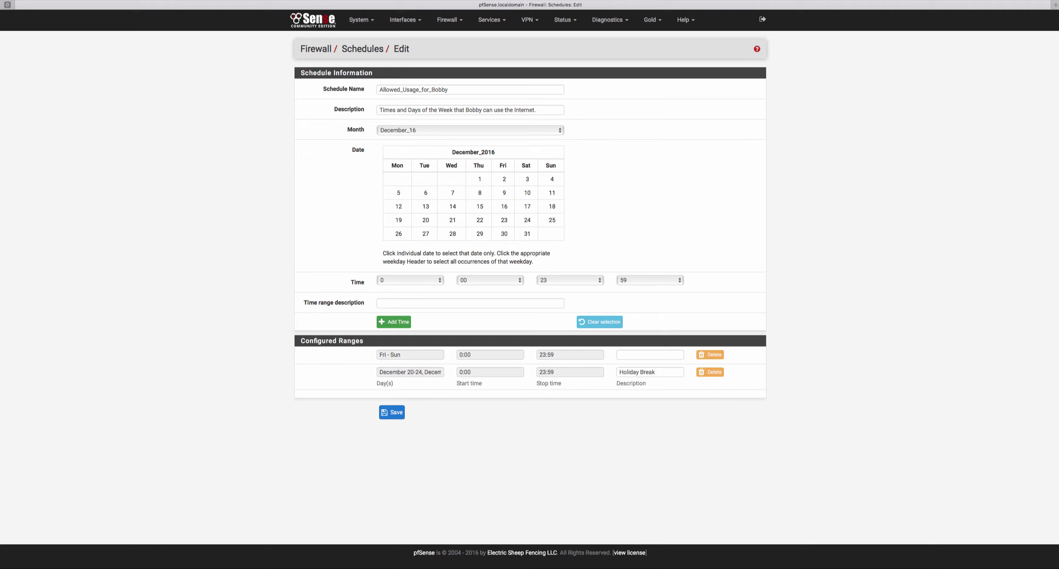
# Step: Describe the Friday to Sunday range as General Access Time and save the schedule
pyautogui.click(650, 355)
pyautogui.write('General Access Time')
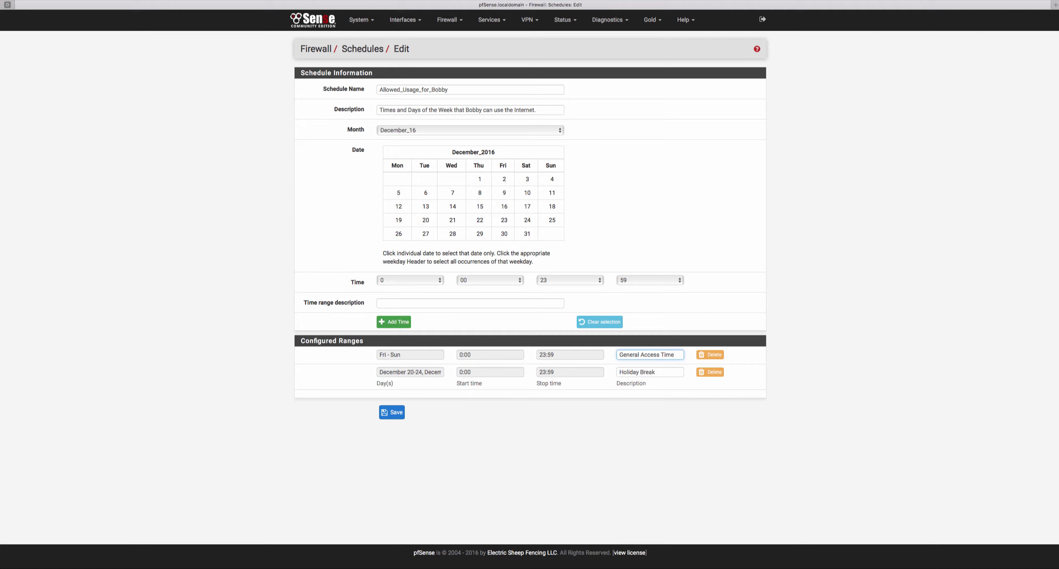
pyautogui.click(391, 412)
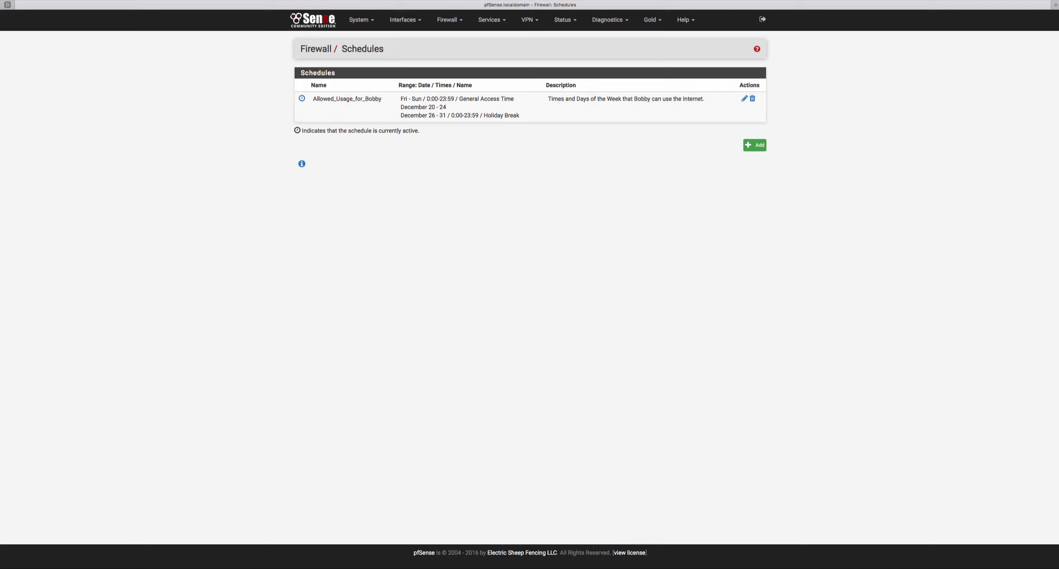
# Step: Open the saved schedule for review and return to the schedules list
pyautogui.click(745, 99)
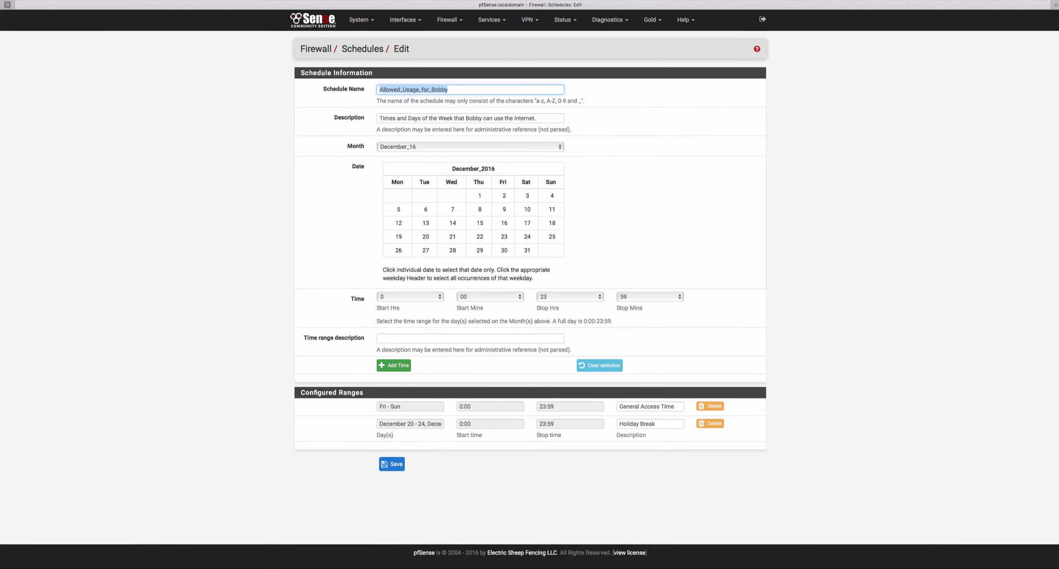
pyautogui.press('super+[')
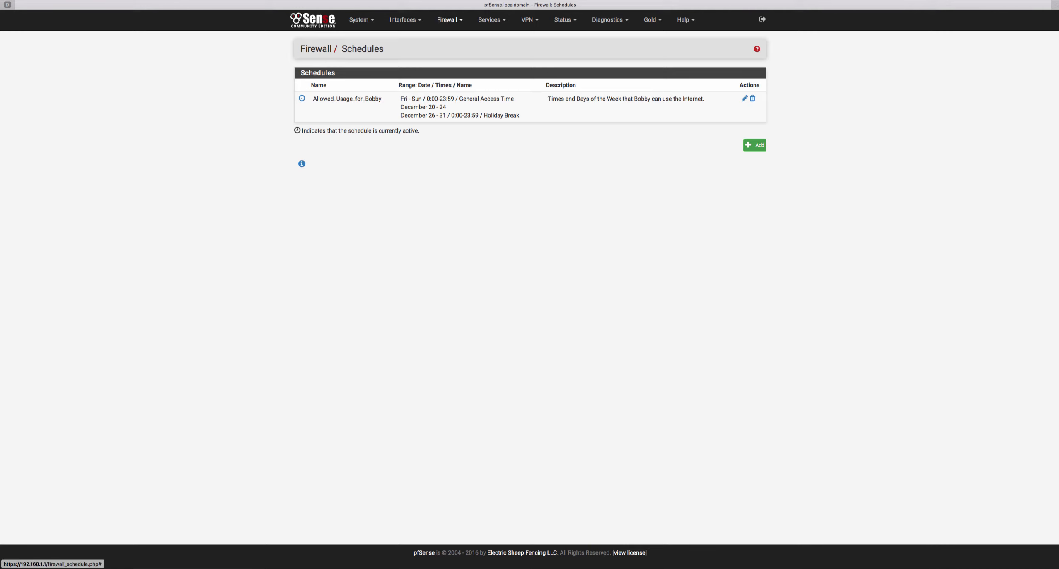
# Step: Open the LAN firewall rules and start a new rule at the top of the list
pyautogui.click(448, 20)
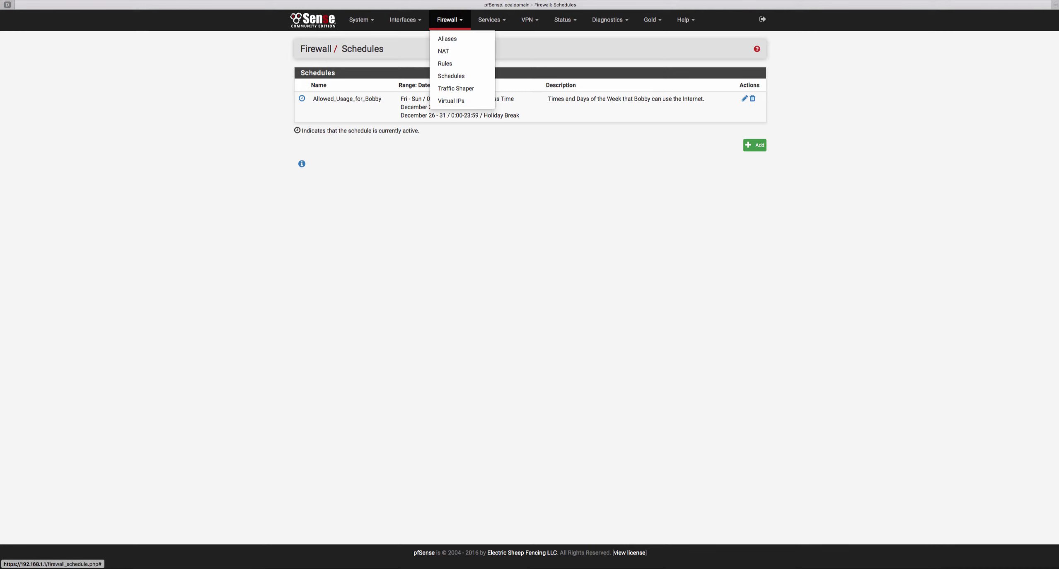
pyautogui.click(445, 63)
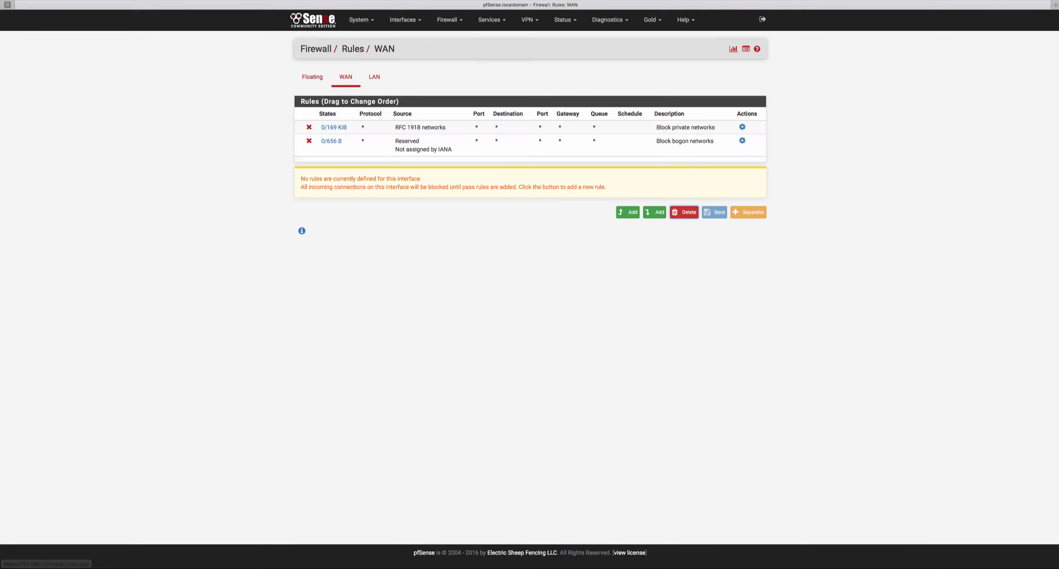
pyautogui.click(374, 77)
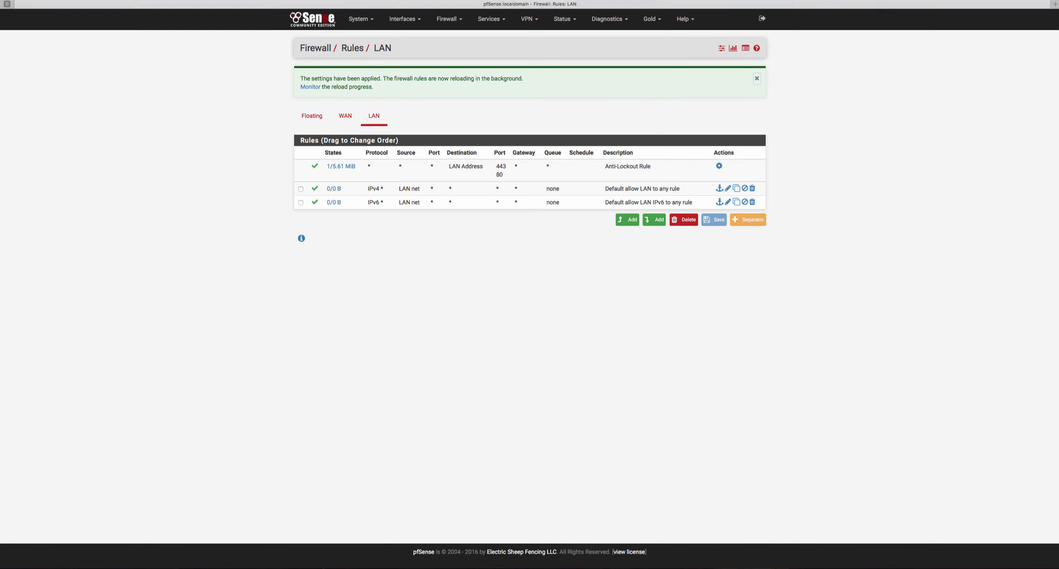
pyautogui.click(300, 189)
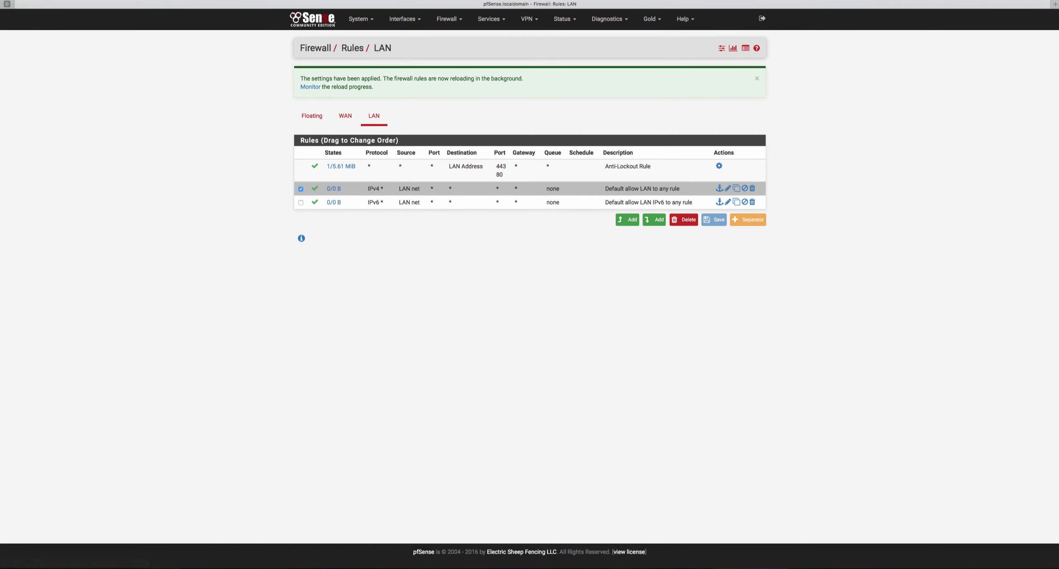
pyautogui.click(627, 219)
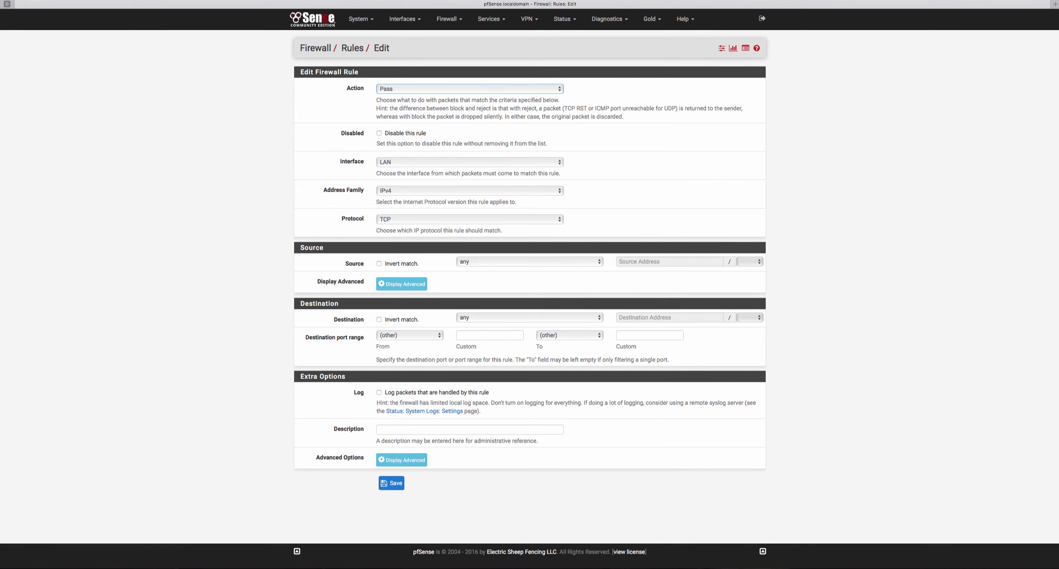
# Step: Set the new pass rule's protocol to any and its source to the alias Restricted_Devices
pyautogui.click(469, 220)
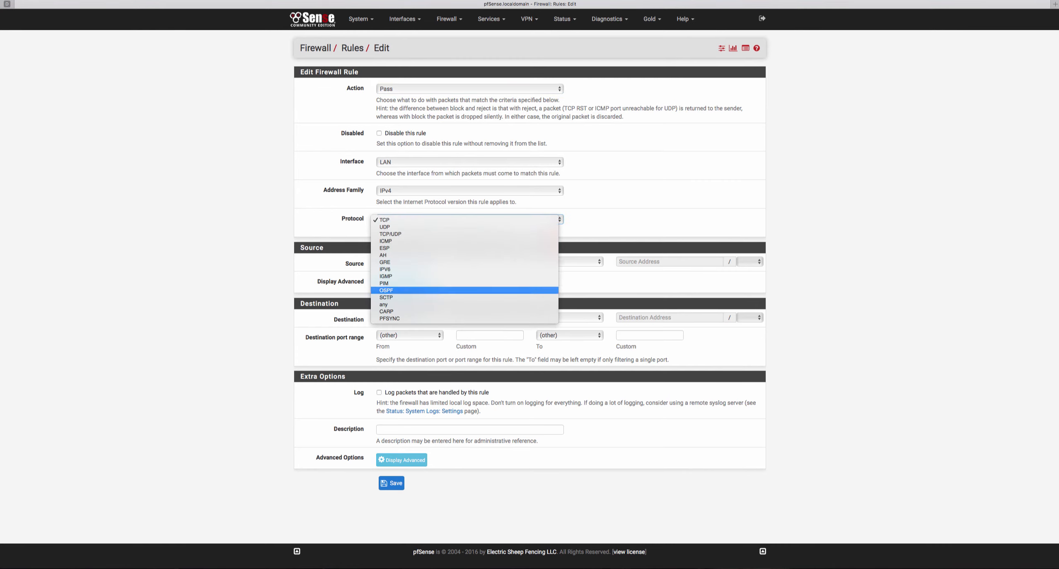
pyautogui.click(464, 305)
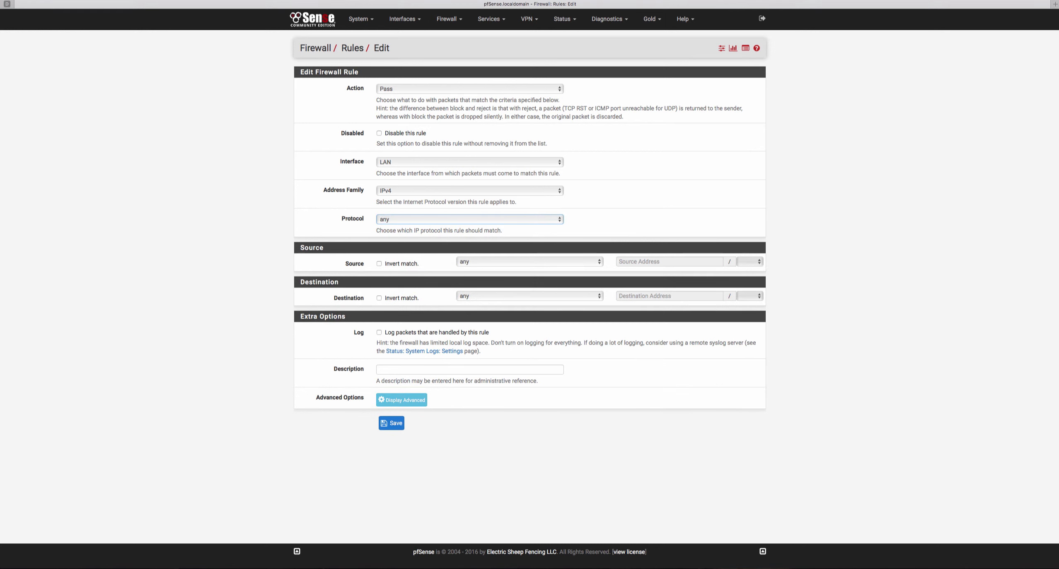
pyautogui.click(530, 262)
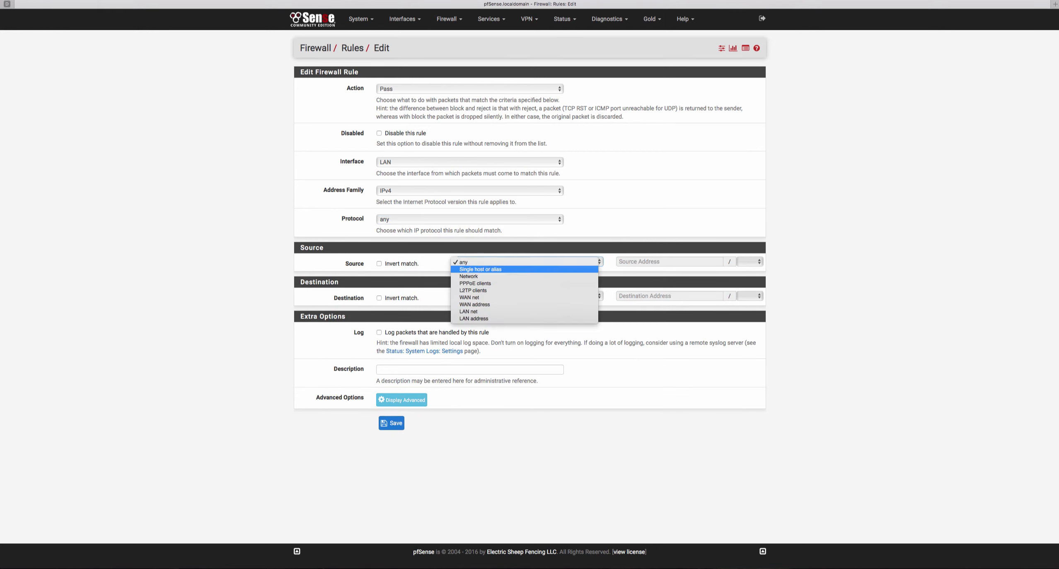
pyautogui.click(480, 269)
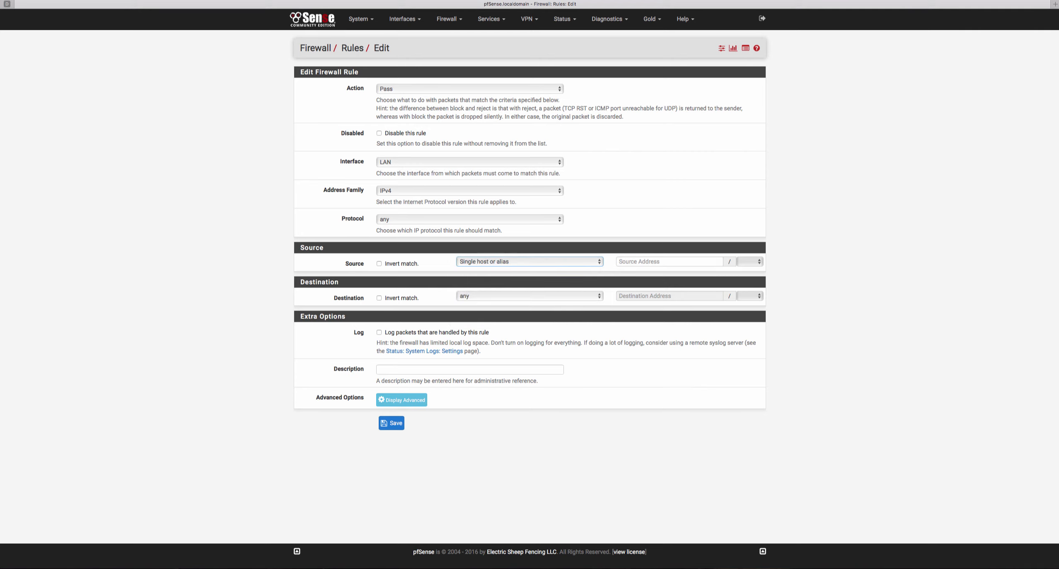
pyautogui.click(663, 261)
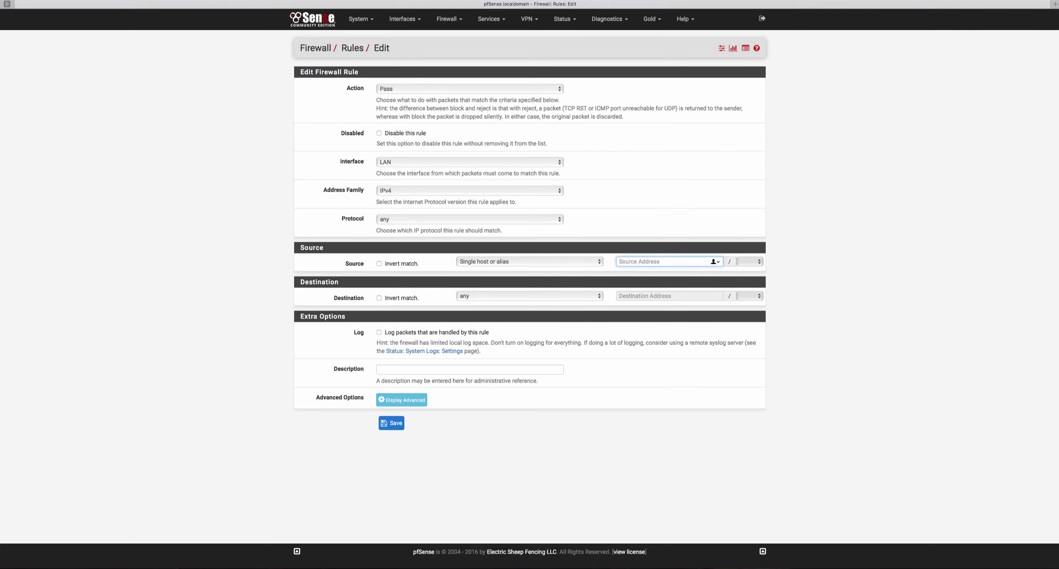
pyautogui.write('Res')
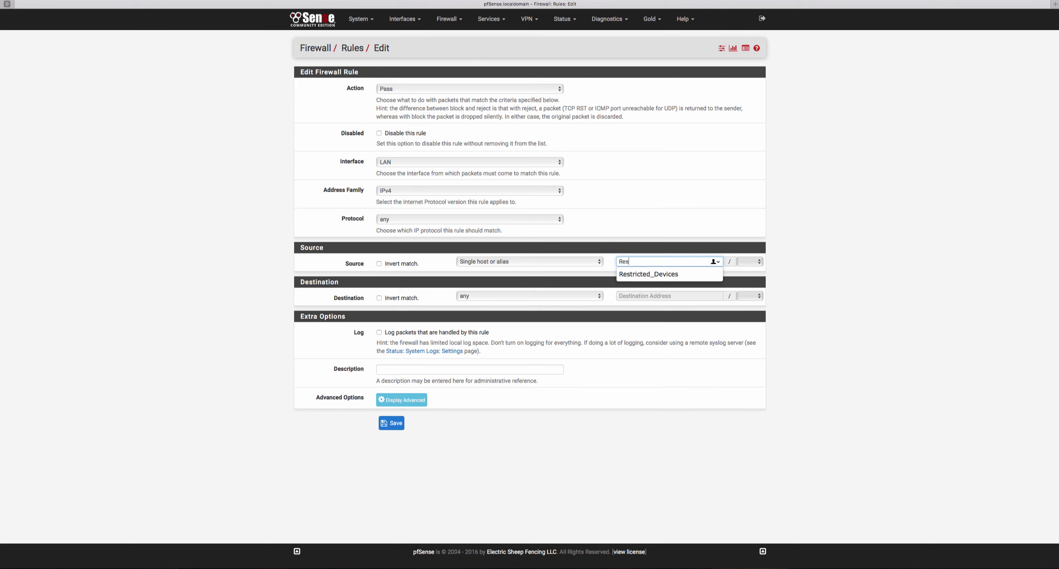
pyautogui.press('Return')
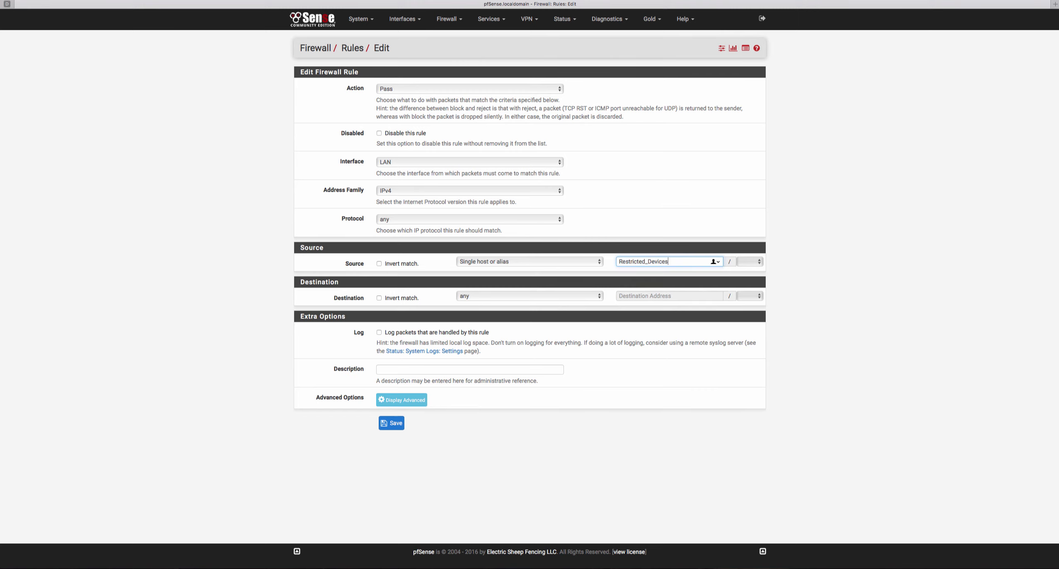
# Step: Describe the rule as "Allow Access during specific times for" plus the person's first name, assign that person's allowed-usage schedule and save the rule
pyautogui.click(439, 370)
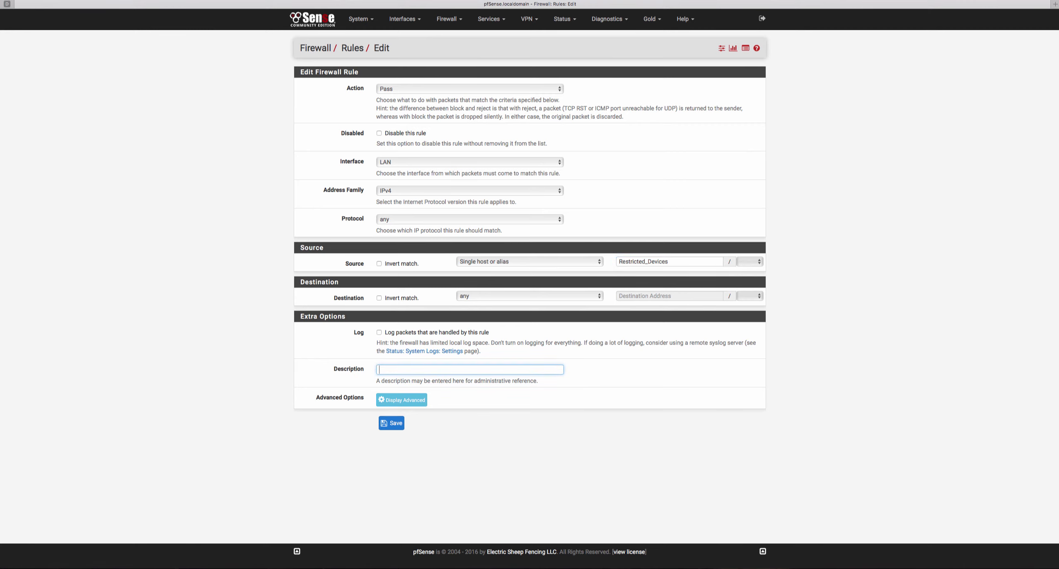
pyautogui.write('Allow Access during specific times for Bobby')
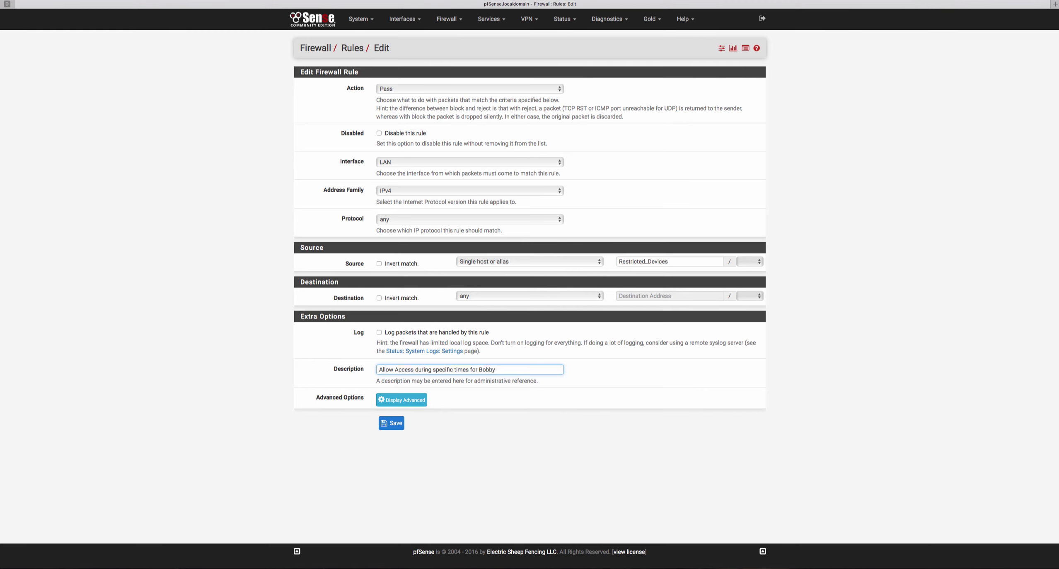
pyautogui.click(402, 400)
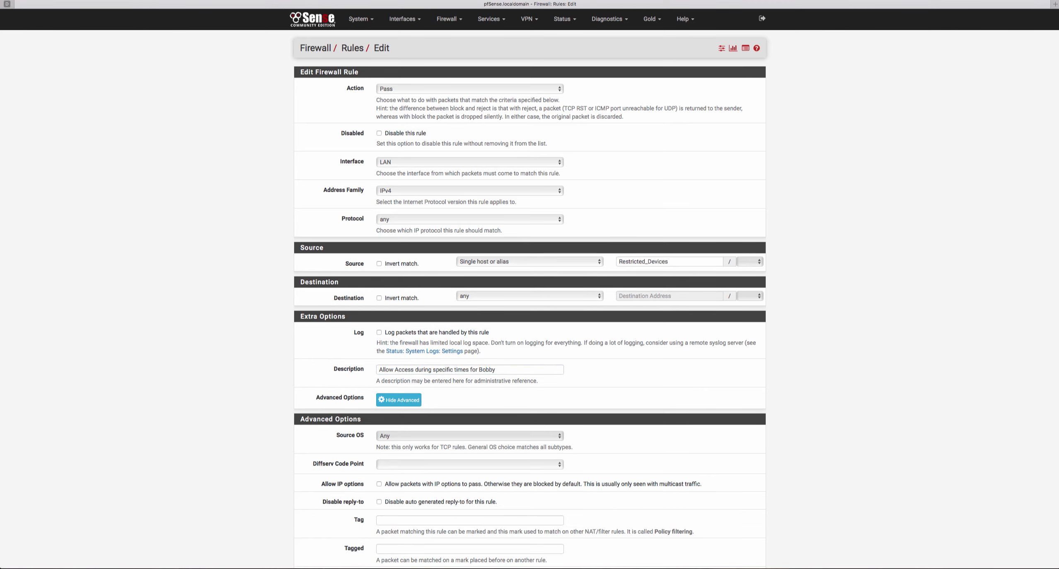
pyautogui.scroll(-12, 402, 400)
pyautogui.scroll(-3, 529, 290)
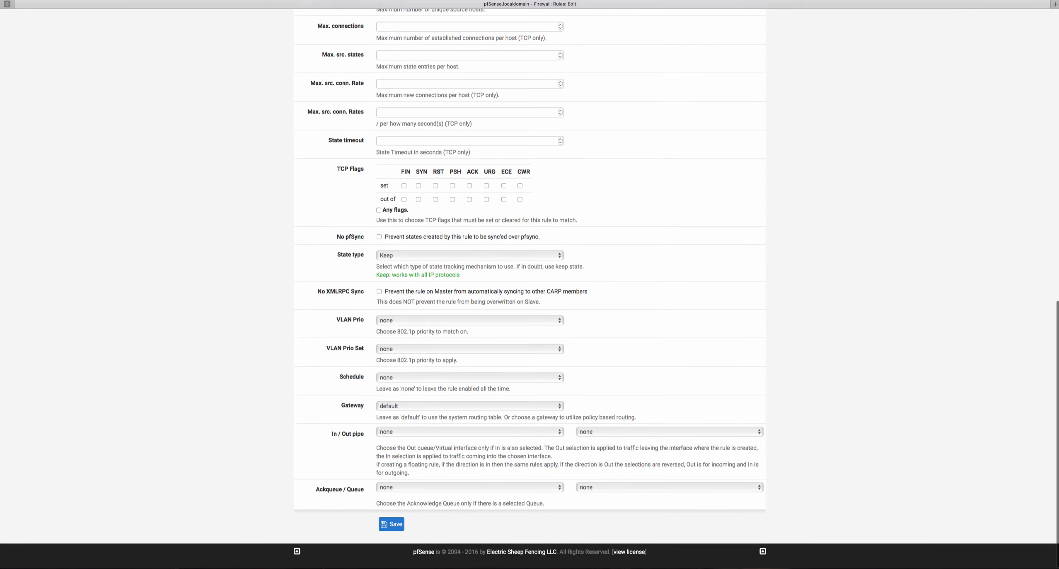
pyautogui.click(470, 378)
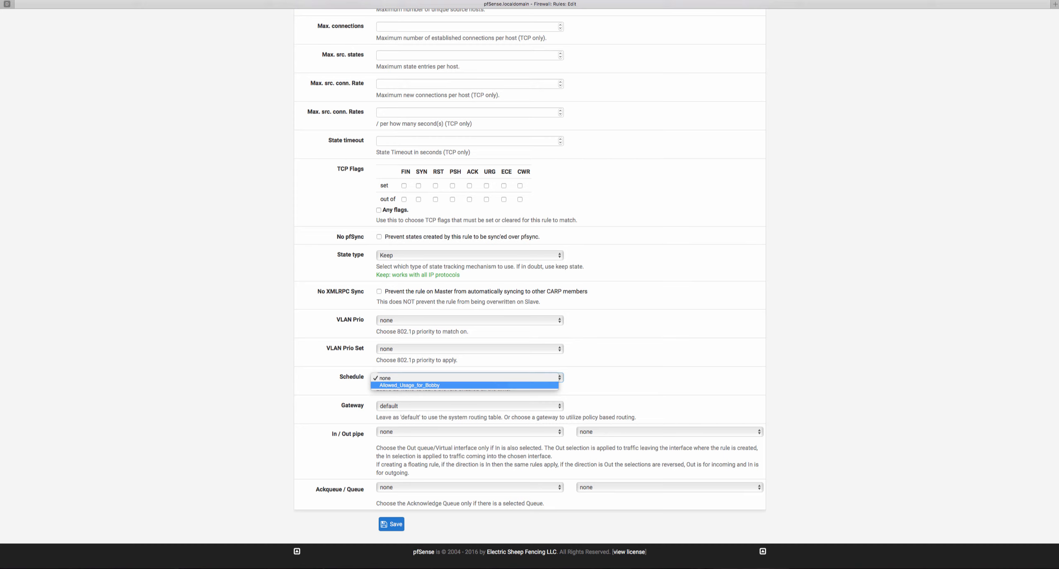
pyautogui.press('Return')
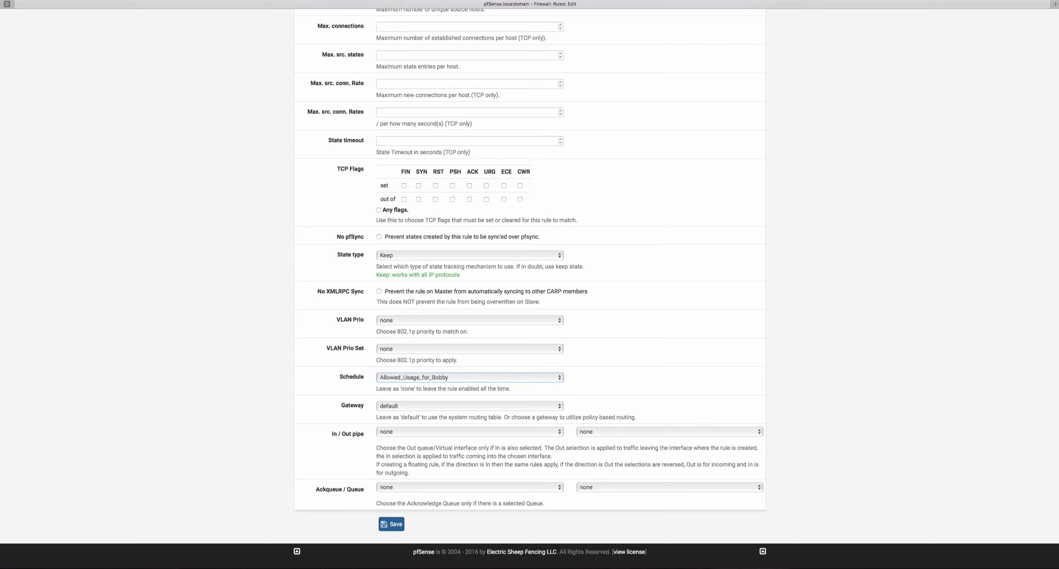
pyautogui.click(391, 524)
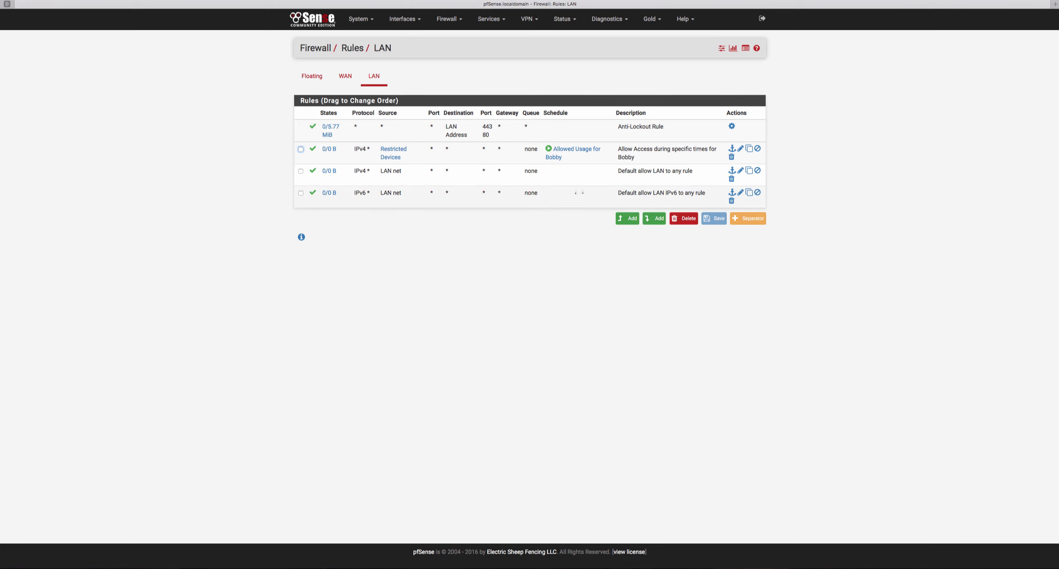
# Step: Enable packet logging on the scheduled Restricted_Devices rule, save it and apply the firewall changes
pyautogui.click(741, 149)
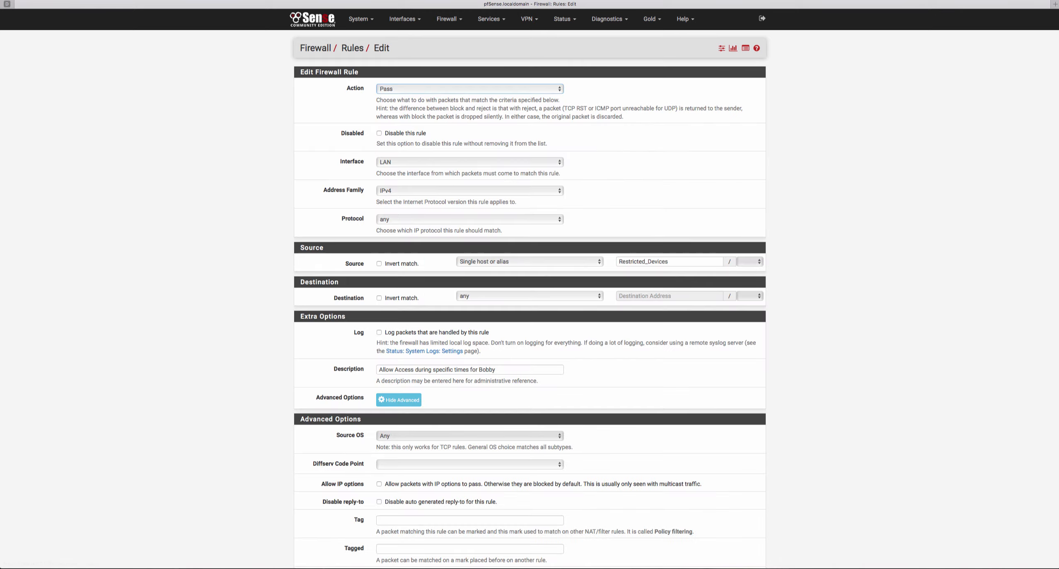
pyautogui.scroll(-5, 530, 290)
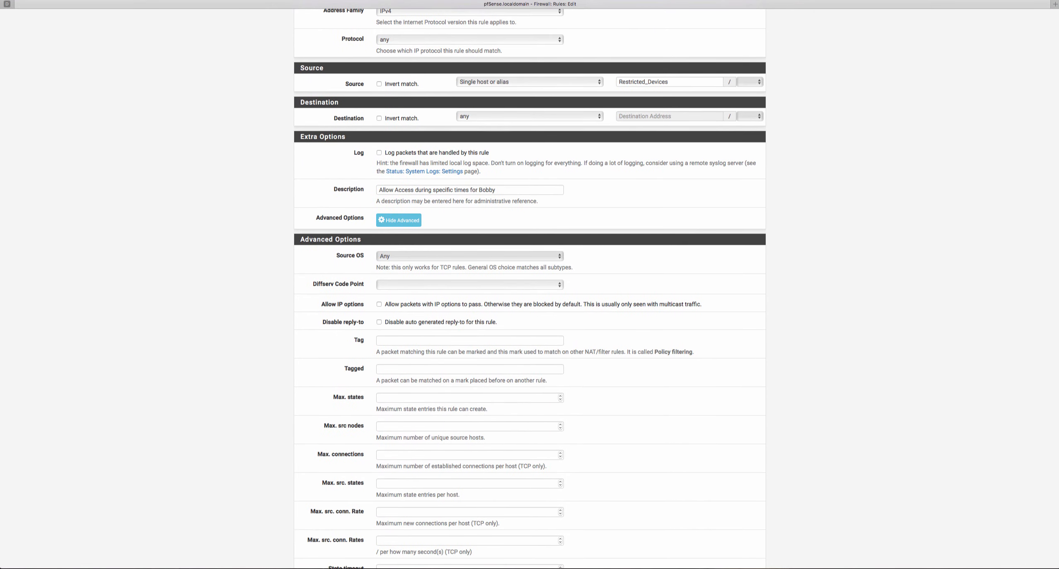
pyautogui.click(398, 220)
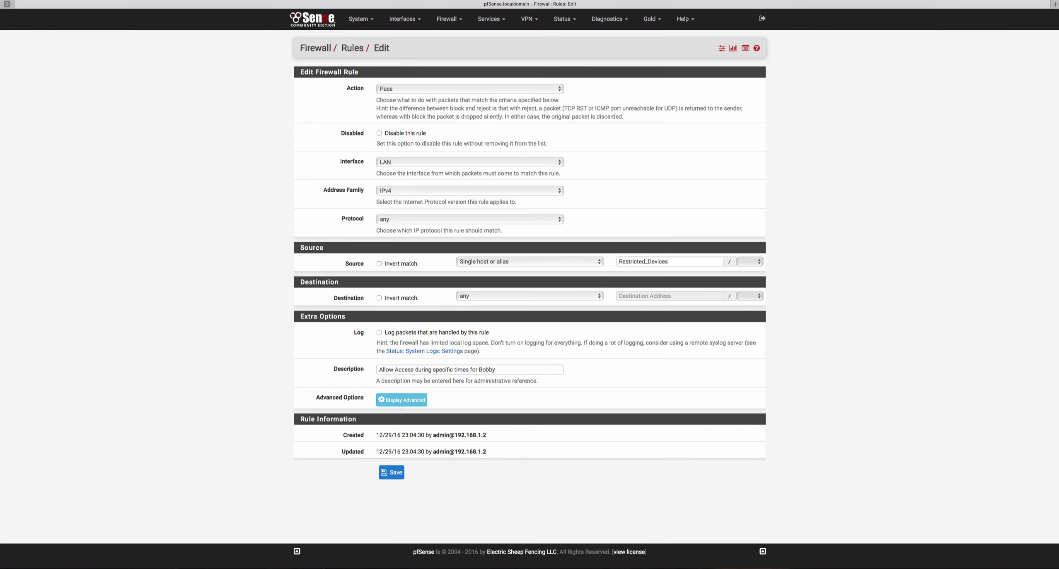
pyautogui.click(378, 332)
pyautogui.click(391, 473)
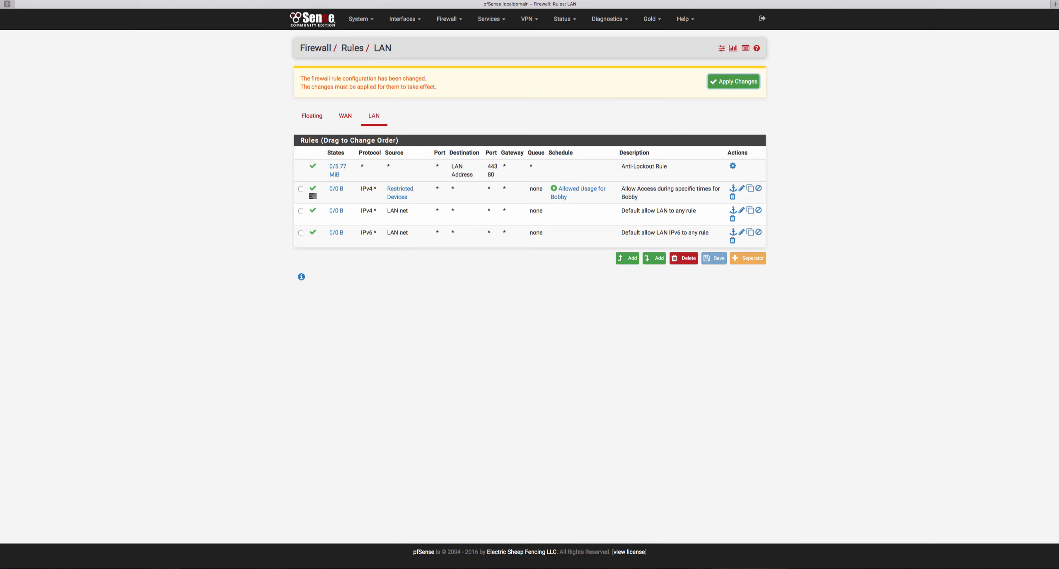
pyautogui.click(734, 81)
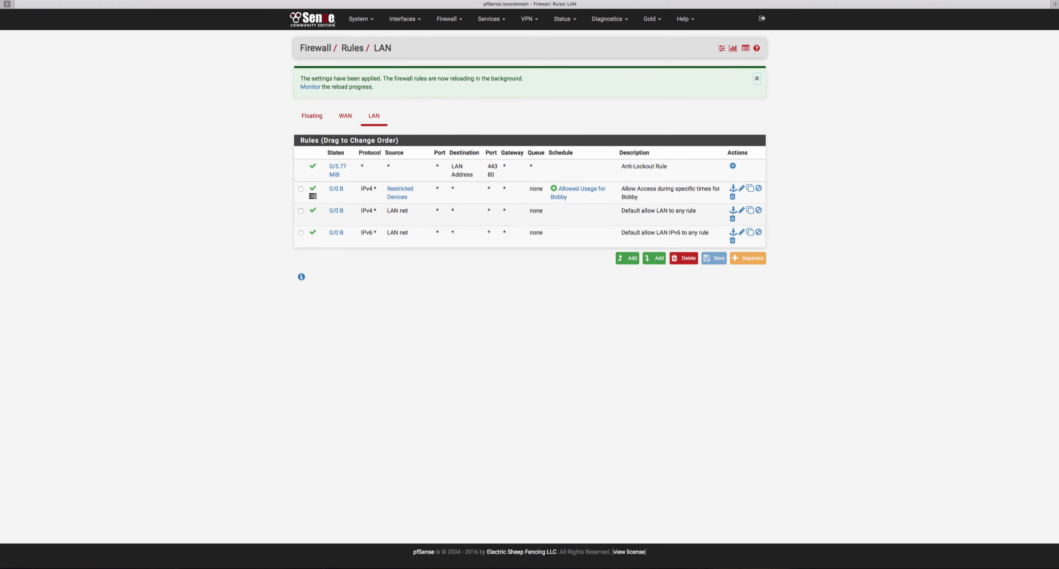
# Step: Start a new LAN rule at the top of the list with the action Block and the protocol any
pyautogui.click(301, 211)
pyautogui.click(628, 258)
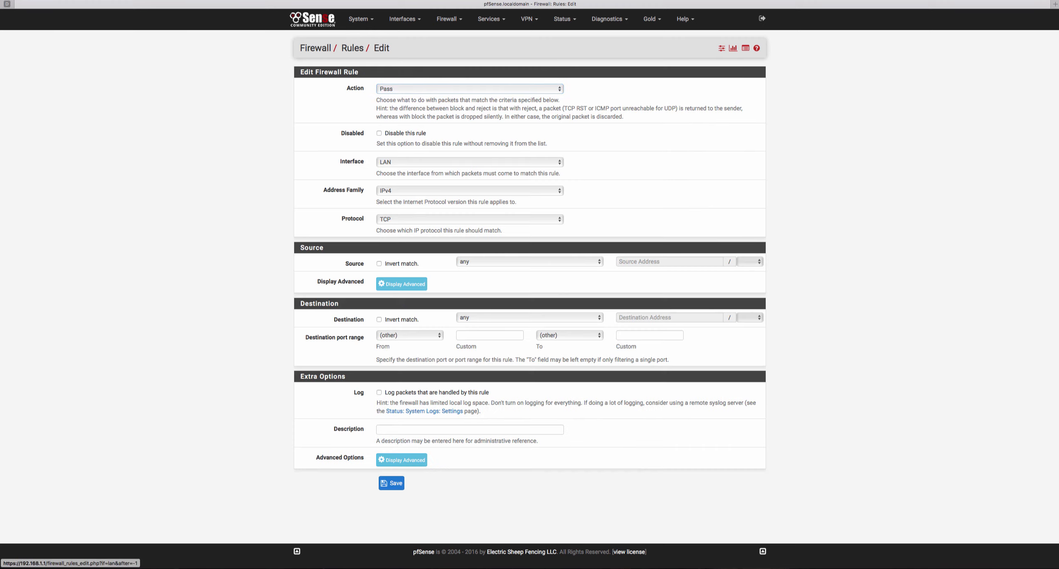
pyautogui.click(470, 89)
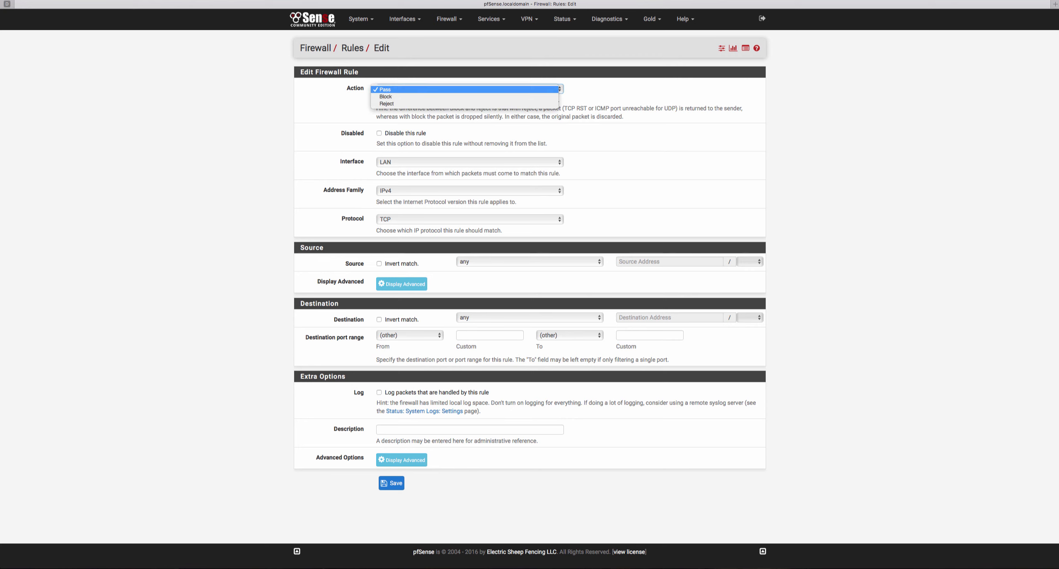
pyautogui.click(470, 97)
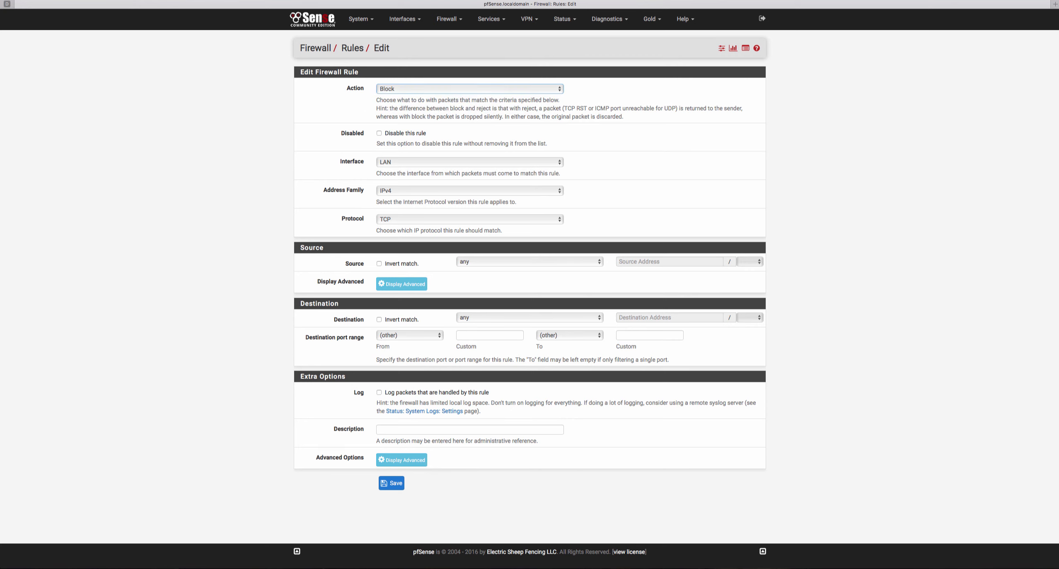
pyautogui.click(470, 220)
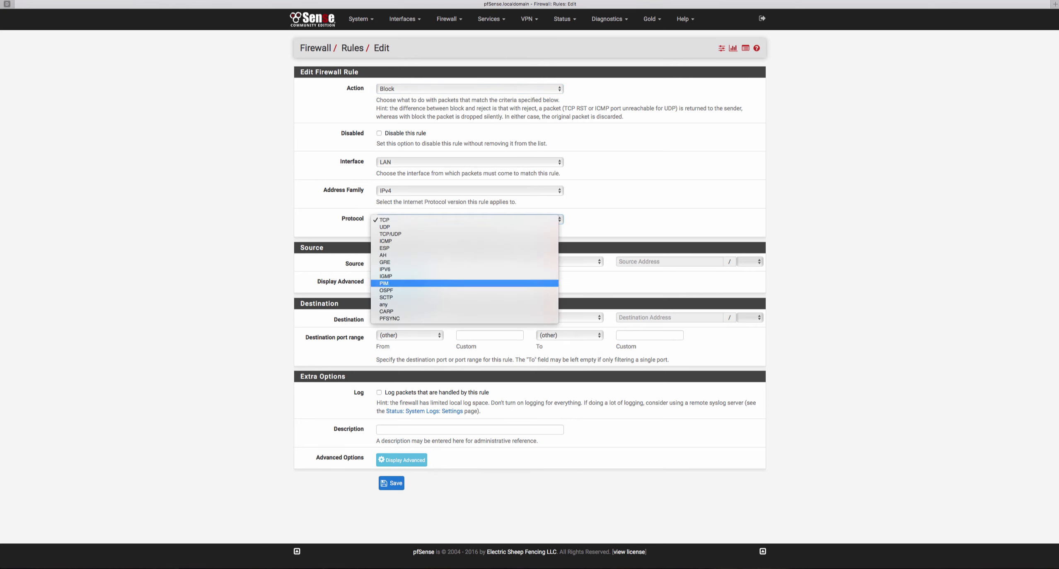
pyautogui.click(464, 304)
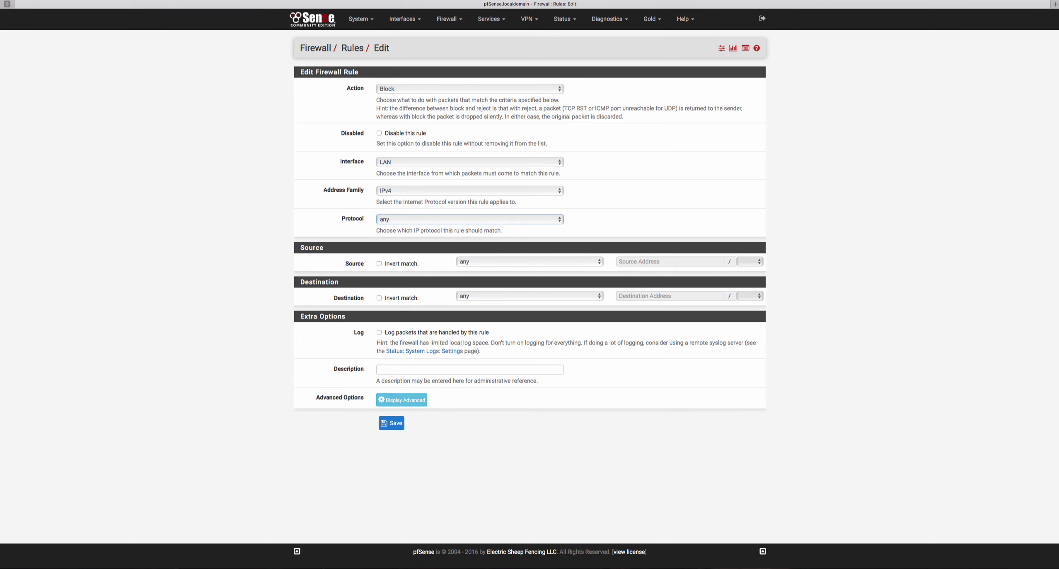
# Step: Set the block rule's source to the single host or alias Restricted_Devices
pyautogui.click(529, 261)
pyautogui.click(481, 270)
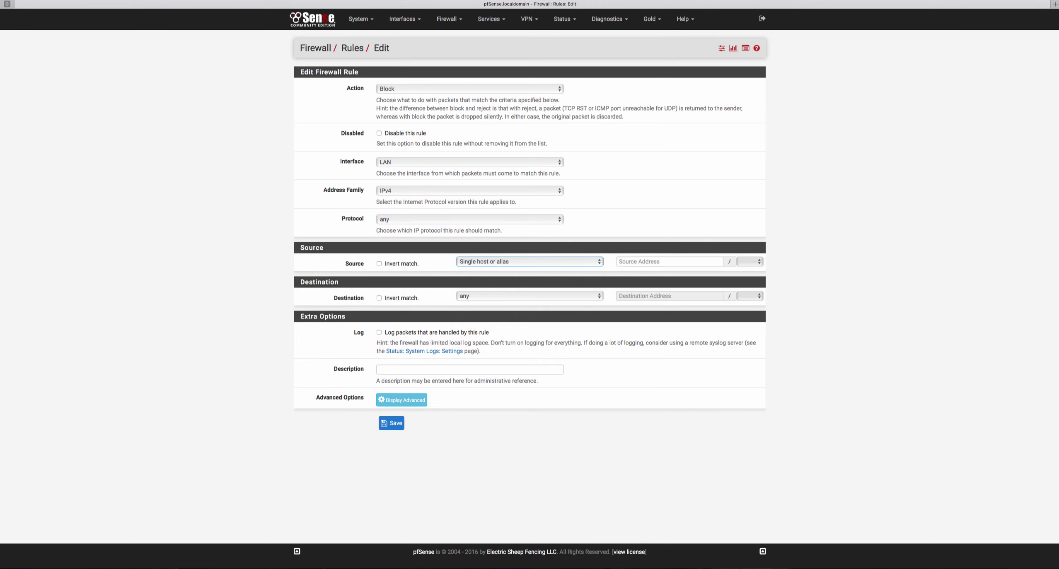
pyautogui.click(670, 262)
pyautogui.write('Re')
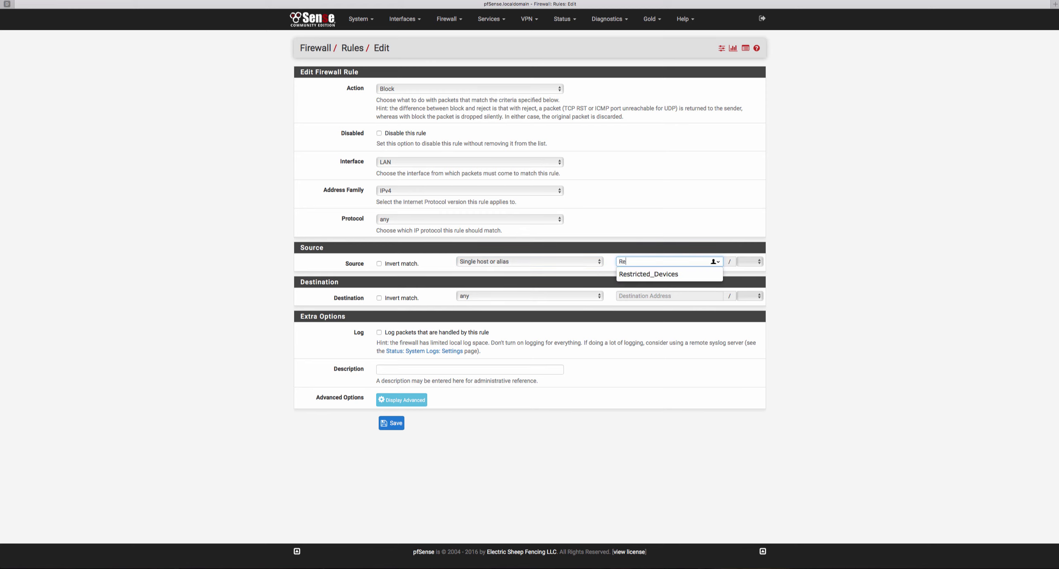
pyautogui.press('Down')
pyautogui.press('Return')
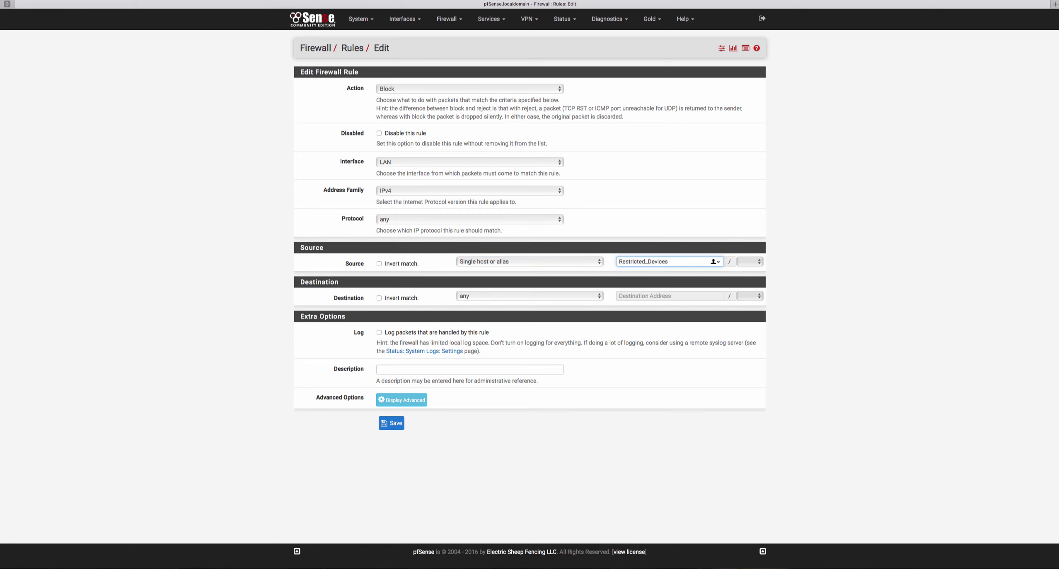
# Step: Log the block rule's packets, describe it as blocking the named person's devices from the Internet, then save the rule and apply the changes
pyautogui.click(379, 333)
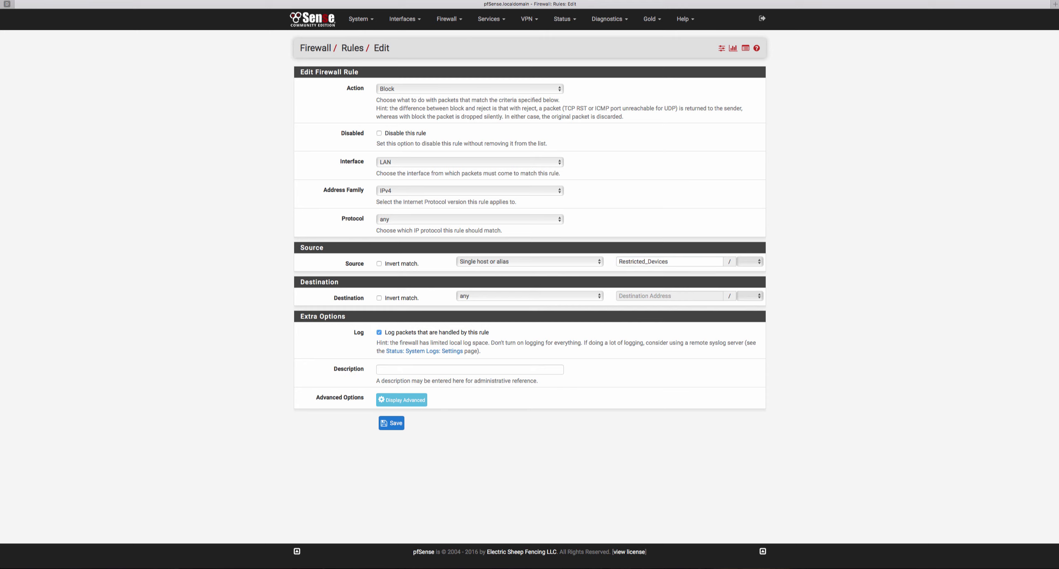
pyautogui.click(470, 370)
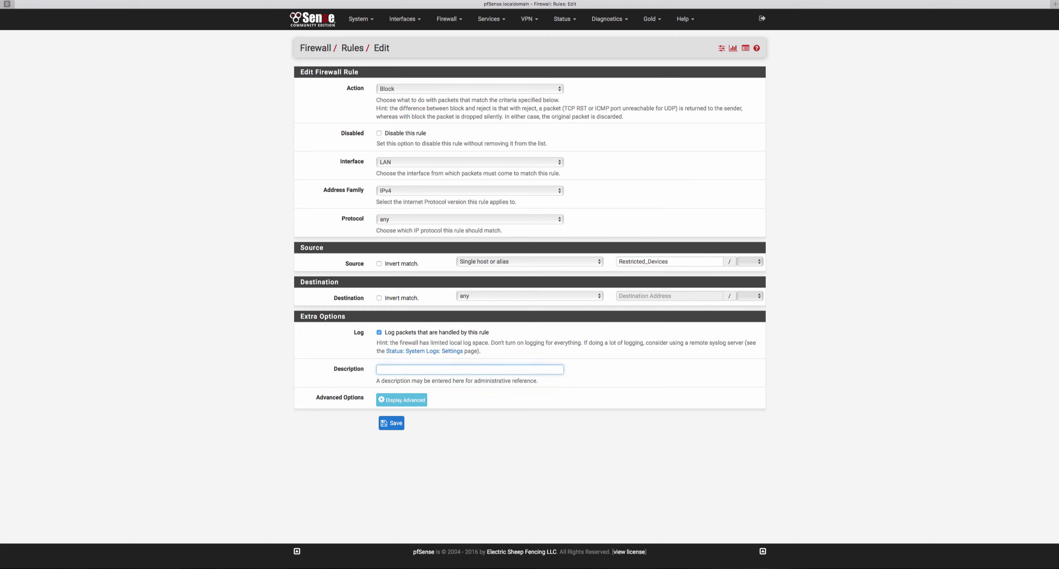
pyautogui.write("Block Bobby's devices from the l")
pyautogui.write('nternet.')
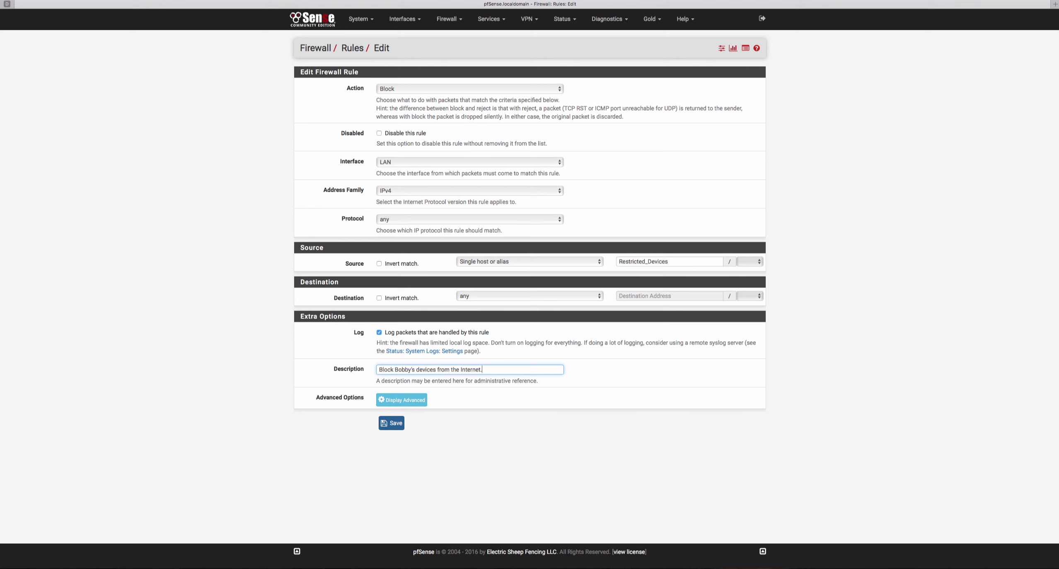
pyautogui.click(391, 423)
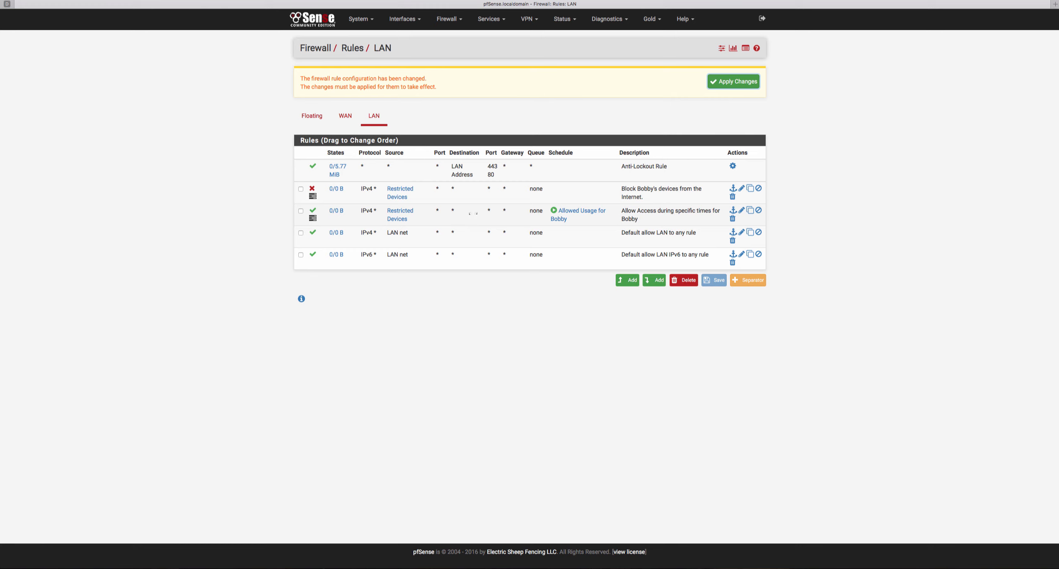
pyautogui.click(734, 82)
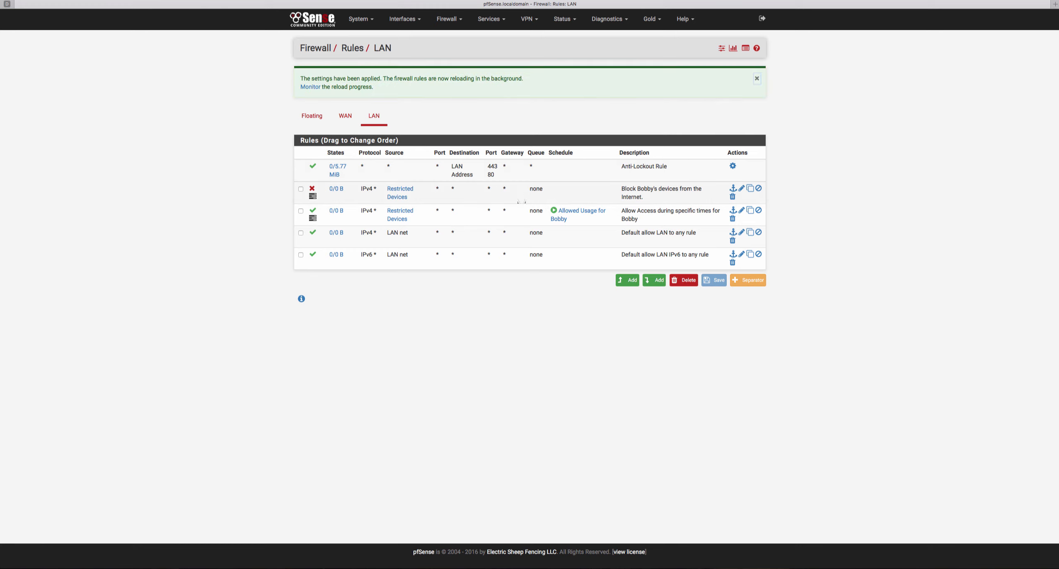
# Step: Move the block rule below the scheduled allow rule, save the new rule order and apply the changes
pyautogui.moveTo(507, 191); pyautogui.dragTo(627, 205)
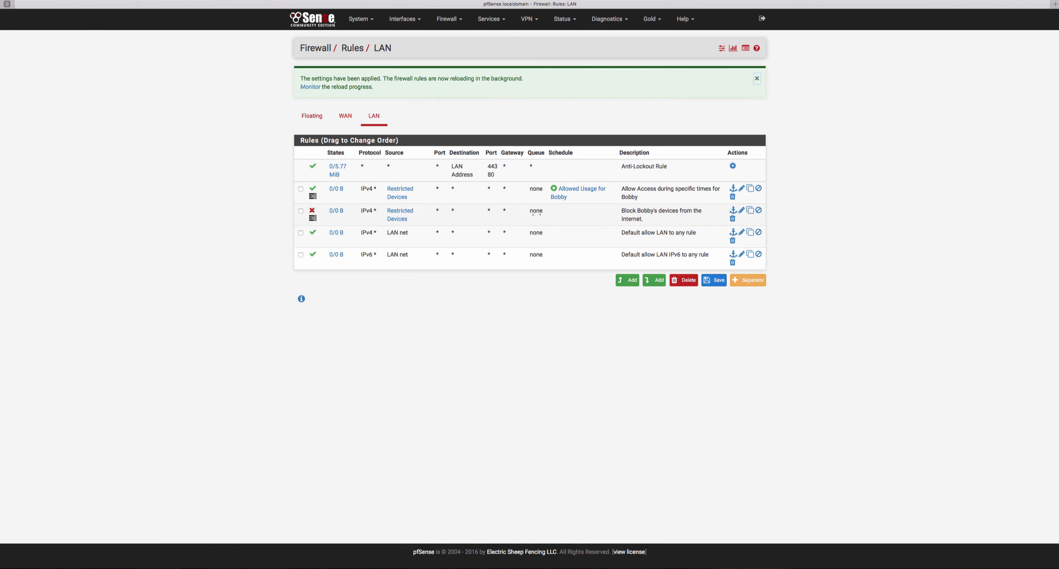
pyautogui.moveTo(580, 192)
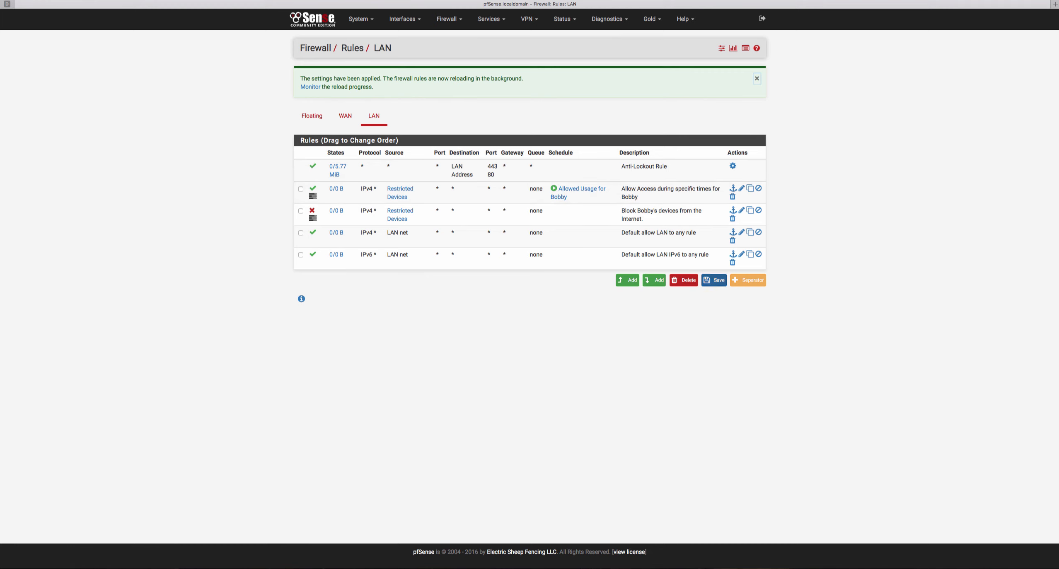
pyautogui.click(714, 280)
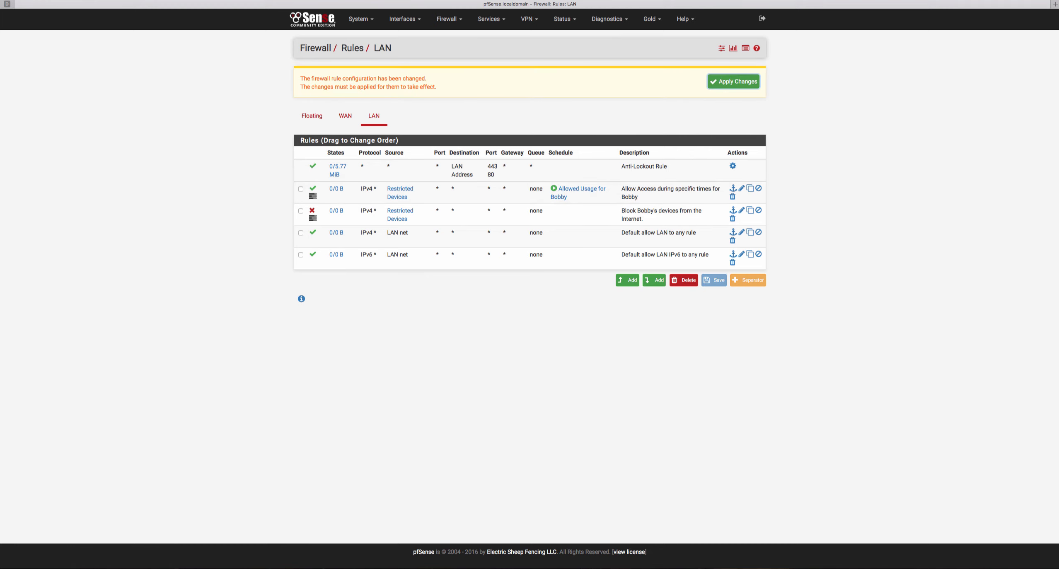
pyautogui.click(733, 81)
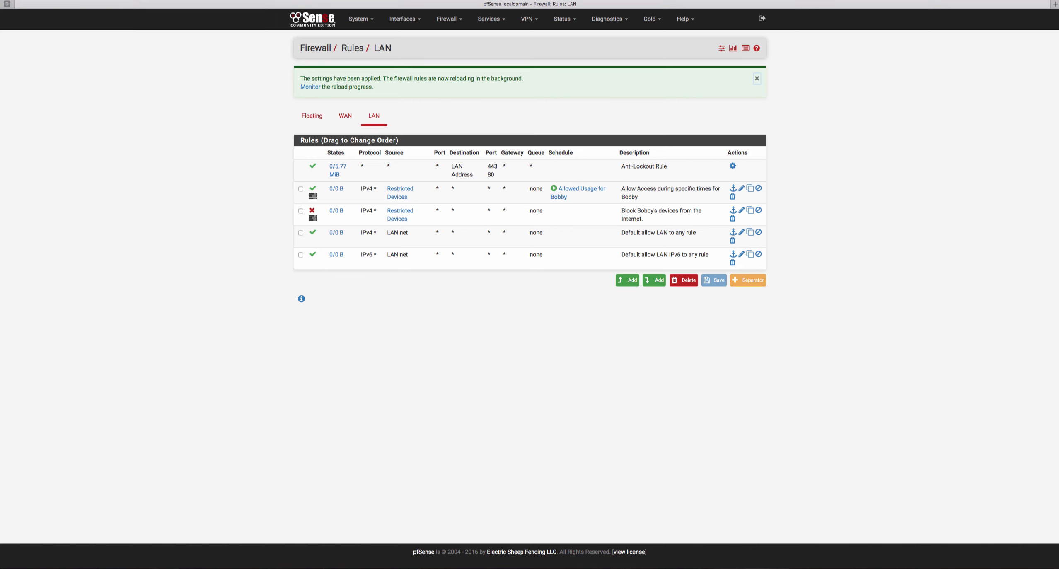
# Step: Review the devices in the Restricted_Devices alias and open the alias for editing
pyautogui.moveTo(400, 193)
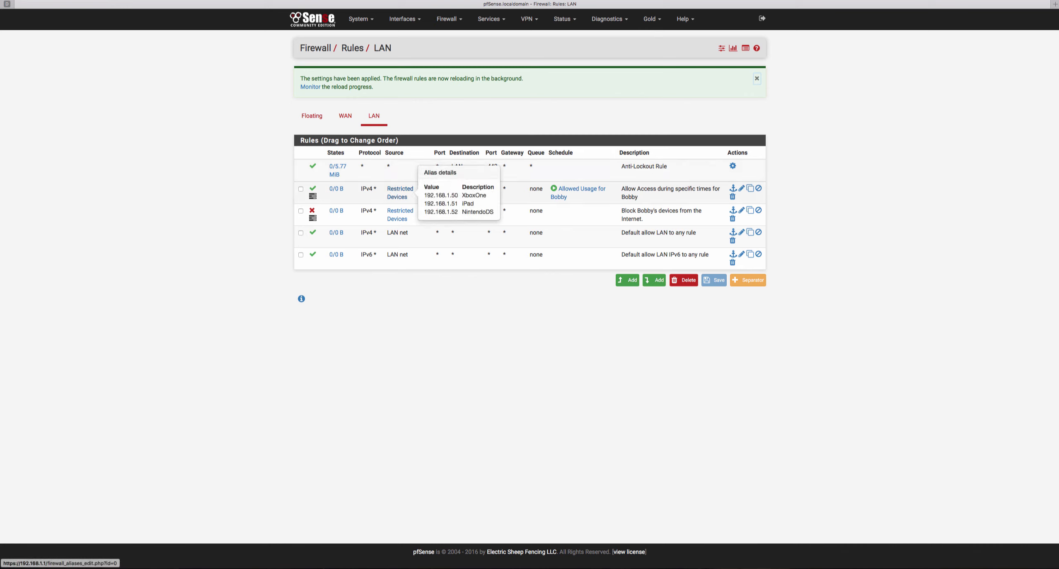
pyautogui.click(449, 19)
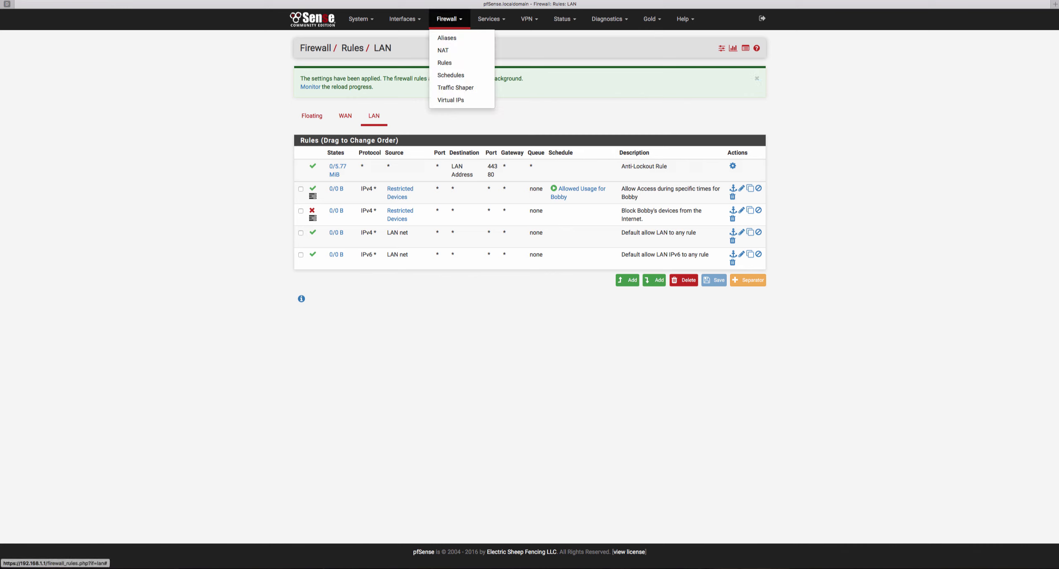
pyautogui.click(446, 38)
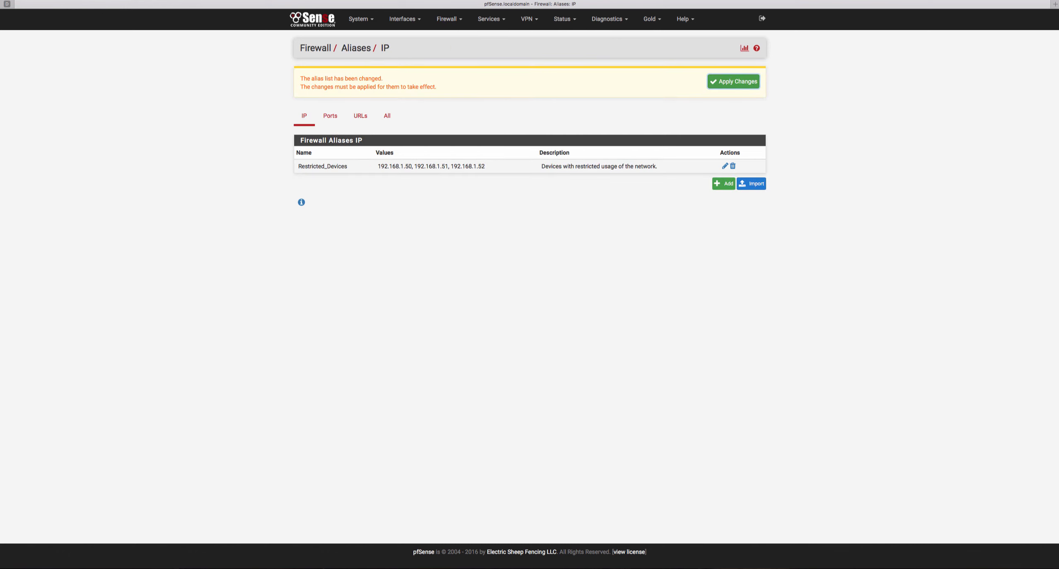
pyautogui.click(725, 166)
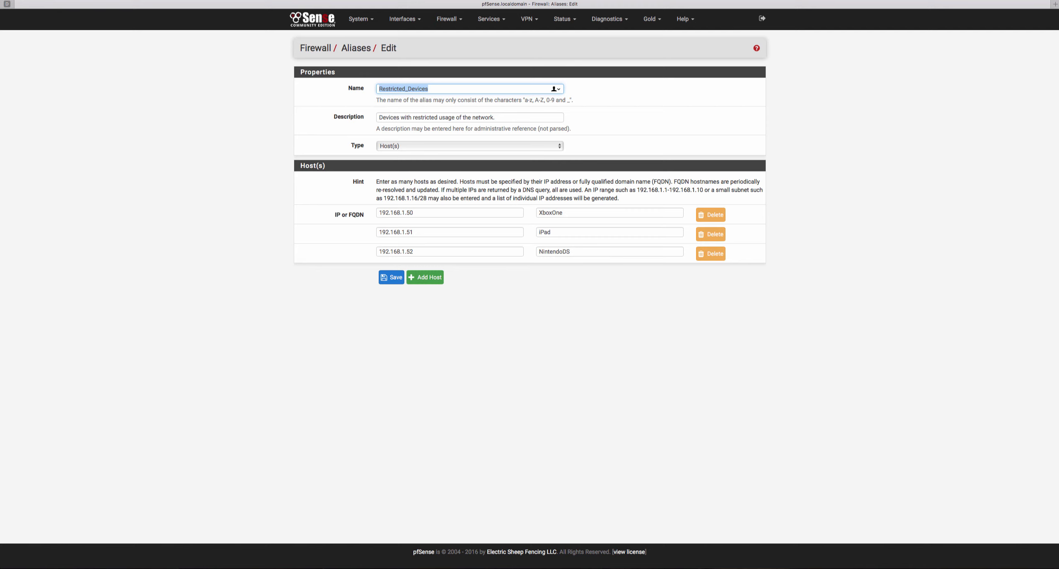
# Step: Revisit the firewall rules, and open the person's allowed-usage schedule to review its configured time ranges
pyautogui.click(447, 18)
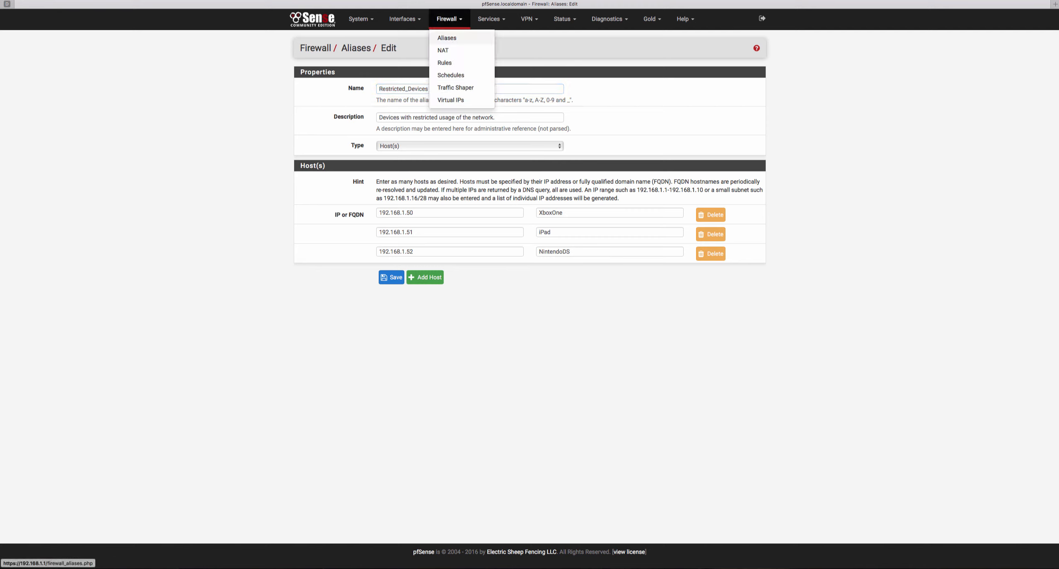
pyautogui.click(445, 63)
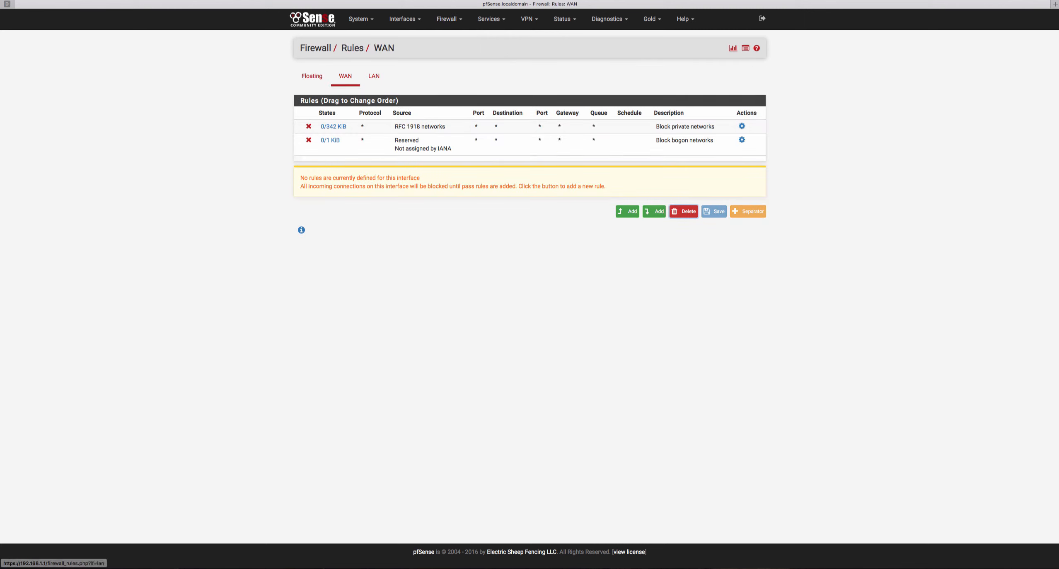
pyautogui.click(448, 19)
pyautogui.click(446, 76)
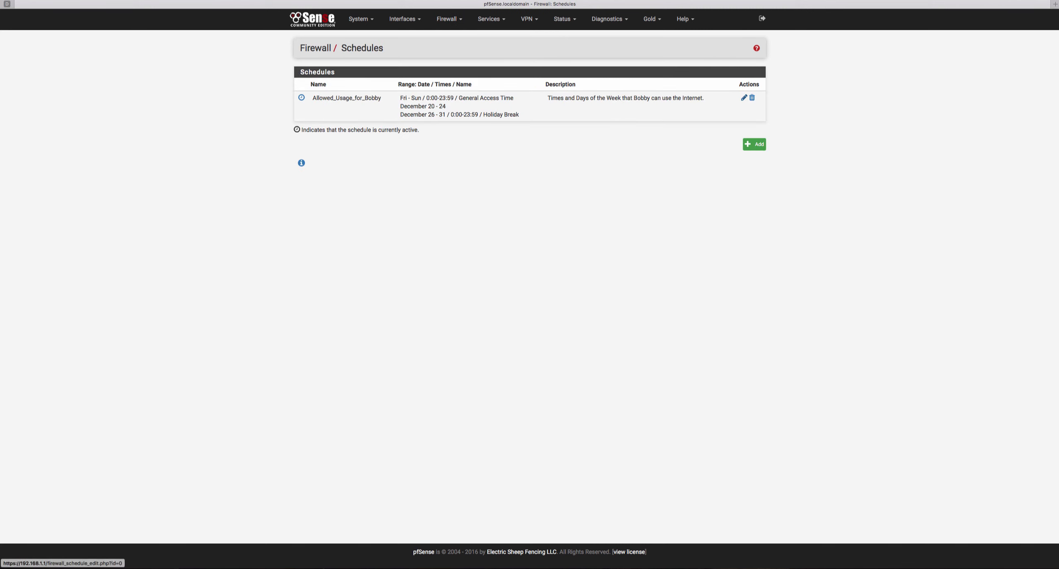
pyautogui.click(744, 98)
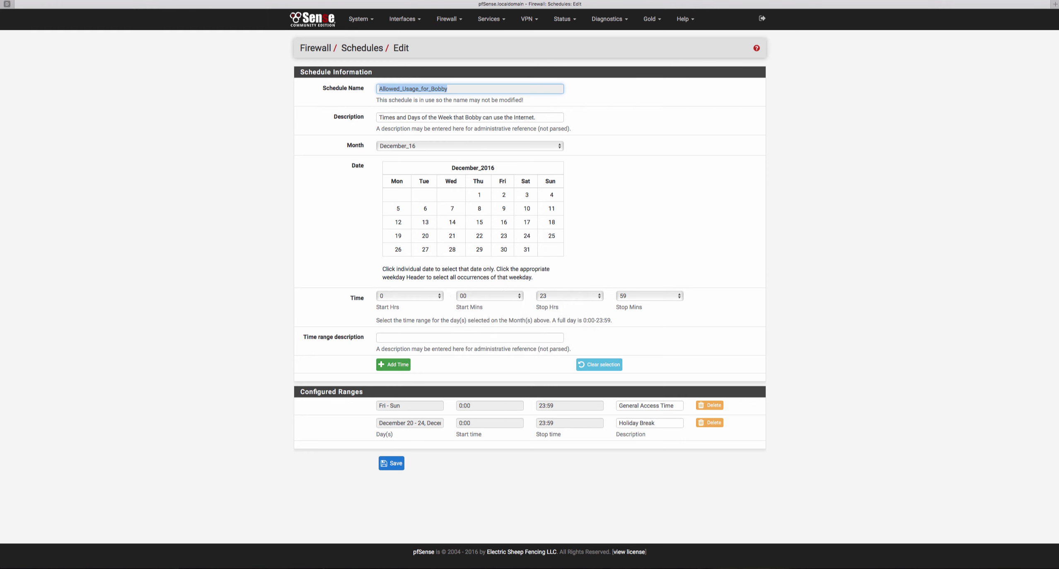
pyautogui.click(622, 0)
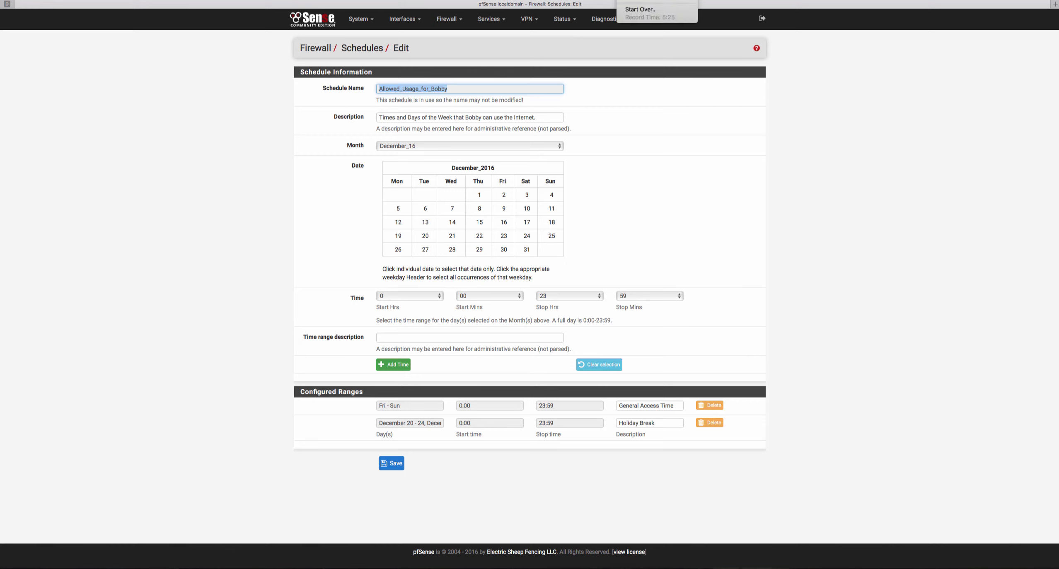